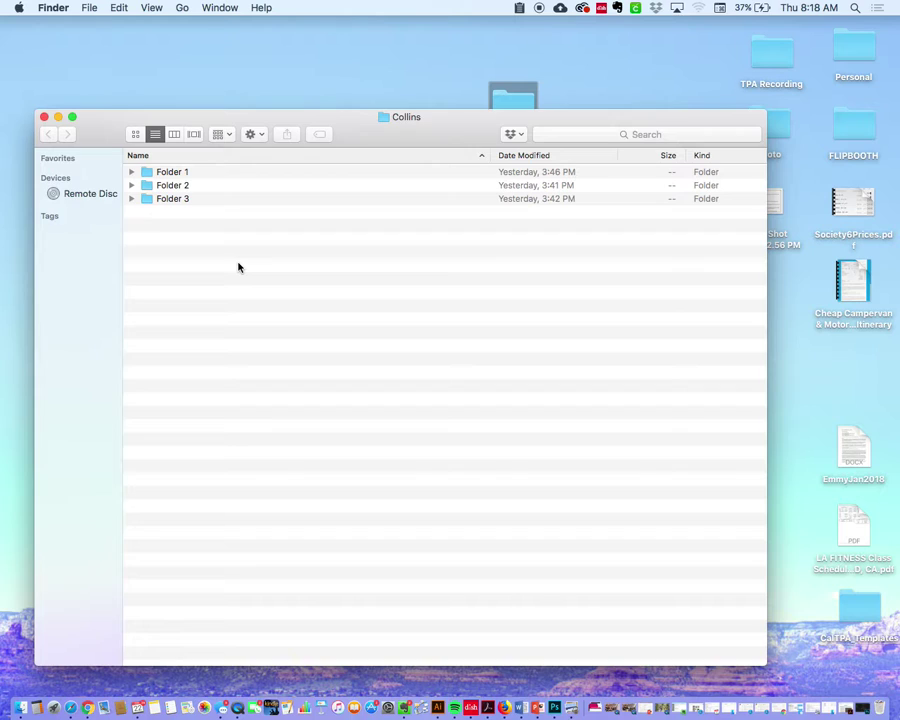
Step: Open Folder 2, view the CollinsSample13.jpg image and close it again
{"action": "double_click", "coordinate": [173, 186]}
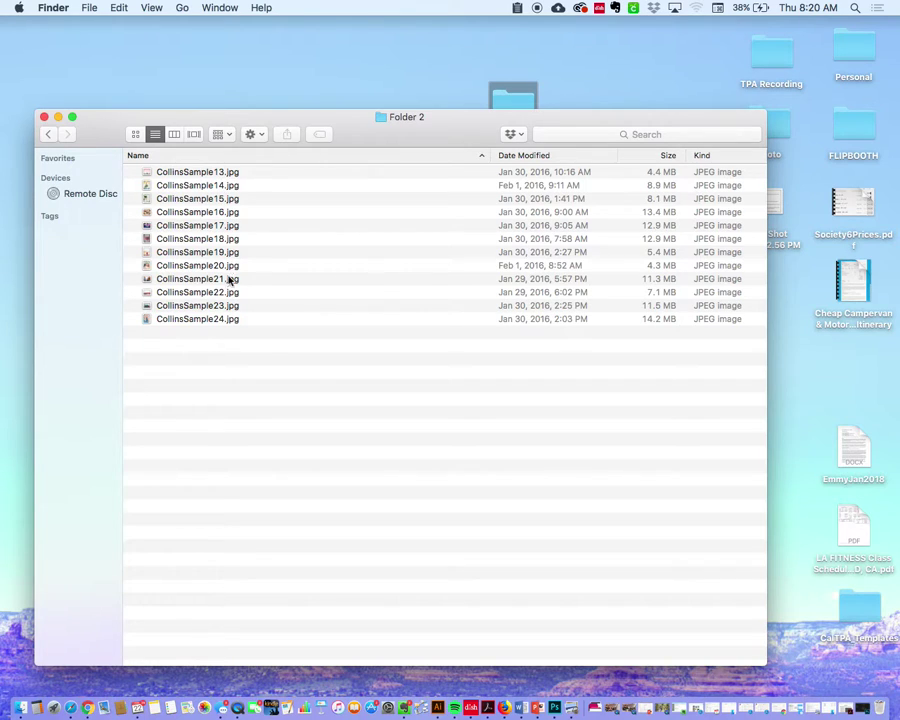
{"action": "left_click", "coordinate": [212, 174]}
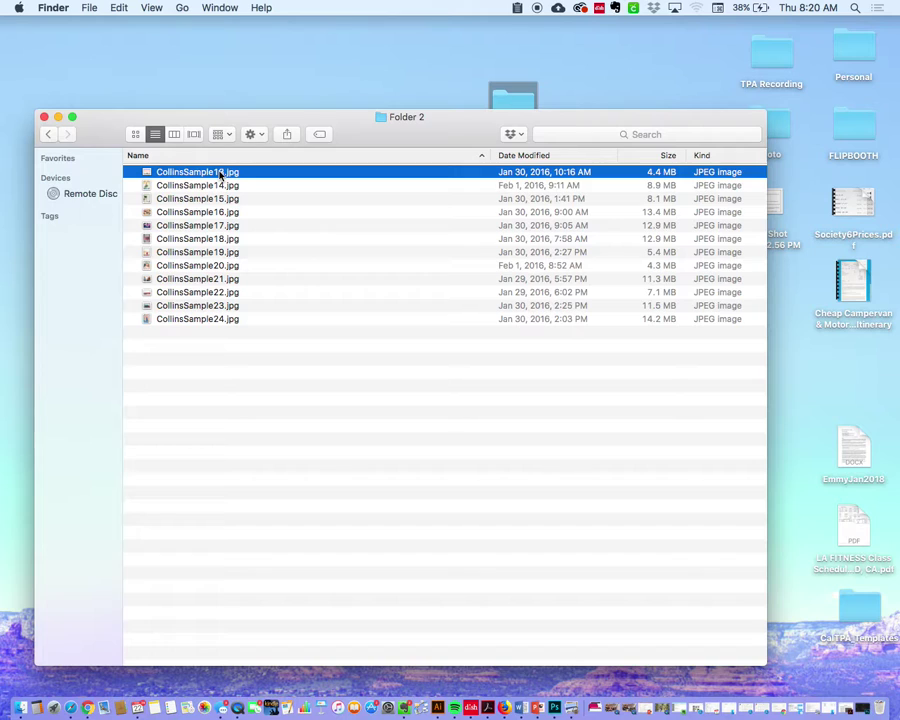
{"action": "double_click", "coordinate": [207, 173]}
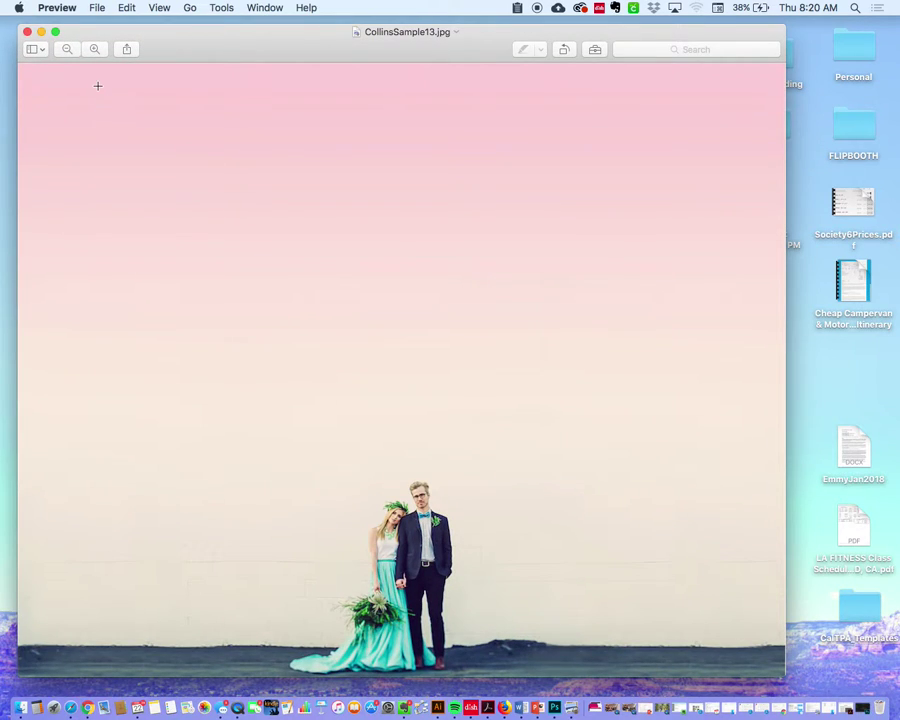
{"action": "left_click", "coordinate": [28, 33]}
Step: Try changing the number in CollinsSample13.jpg's name to 27, and restore the number 13
{"action": "left_click", "coordinate": [195, 175]}
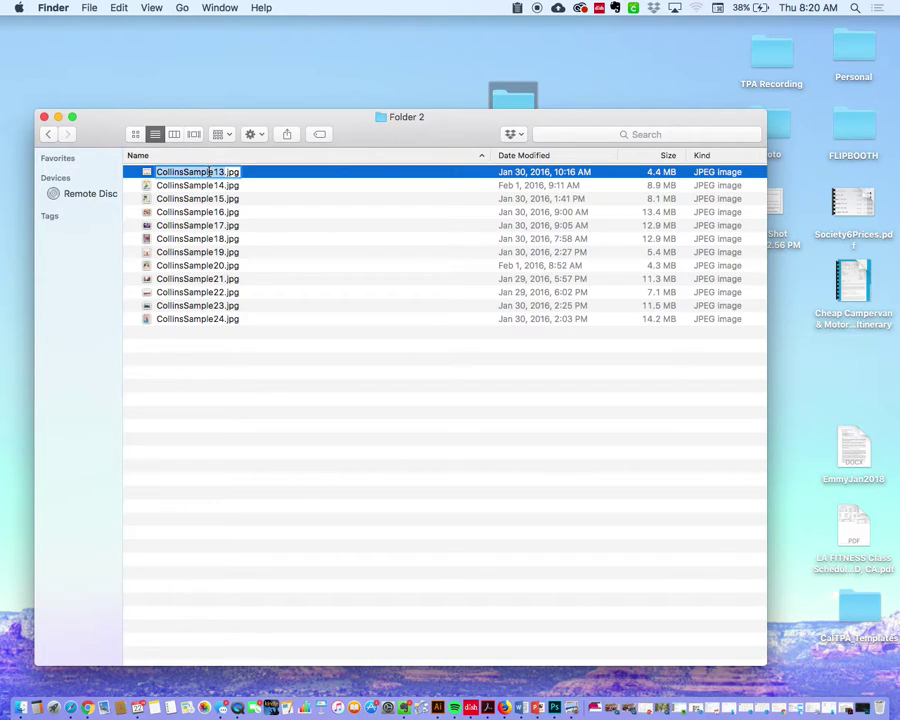
{"action": "left_click", "coordinate": [221, 171]}
{"action": "key", "text": "BackSpace"}
{"action": "key", "text": "BackSpace"}
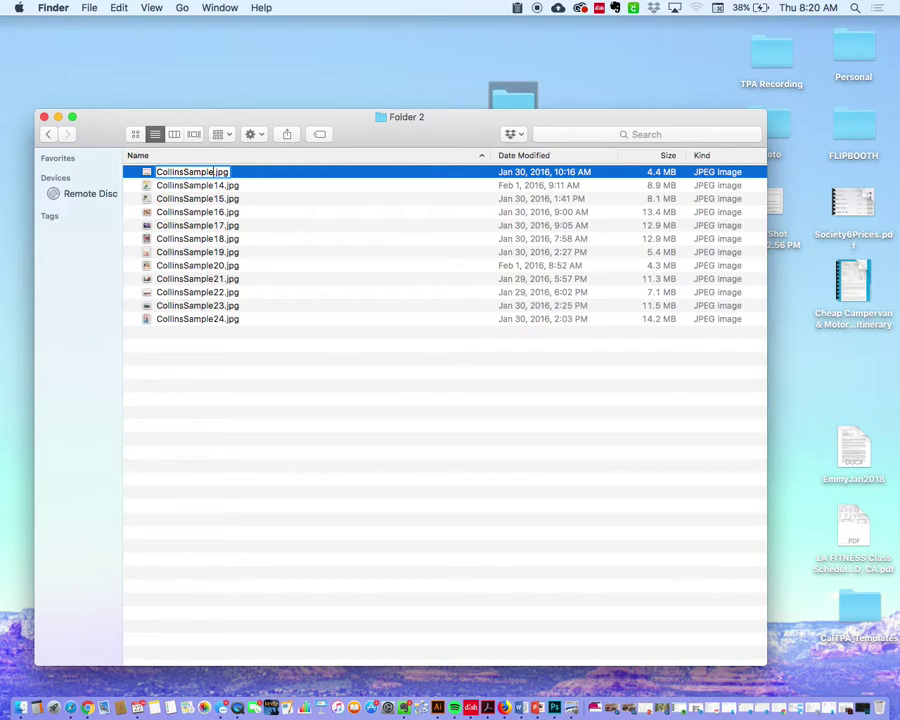
{"action": "type", "text": "27"}
{"action": "key", "text": "BackSpace"}
{"action": "key", "text": "BackSpace"}
{"action": "type", "text": "13"}
{"action": "left_click", "coordinate": [203, 173]}
{"action": "key", "text": "Return"}
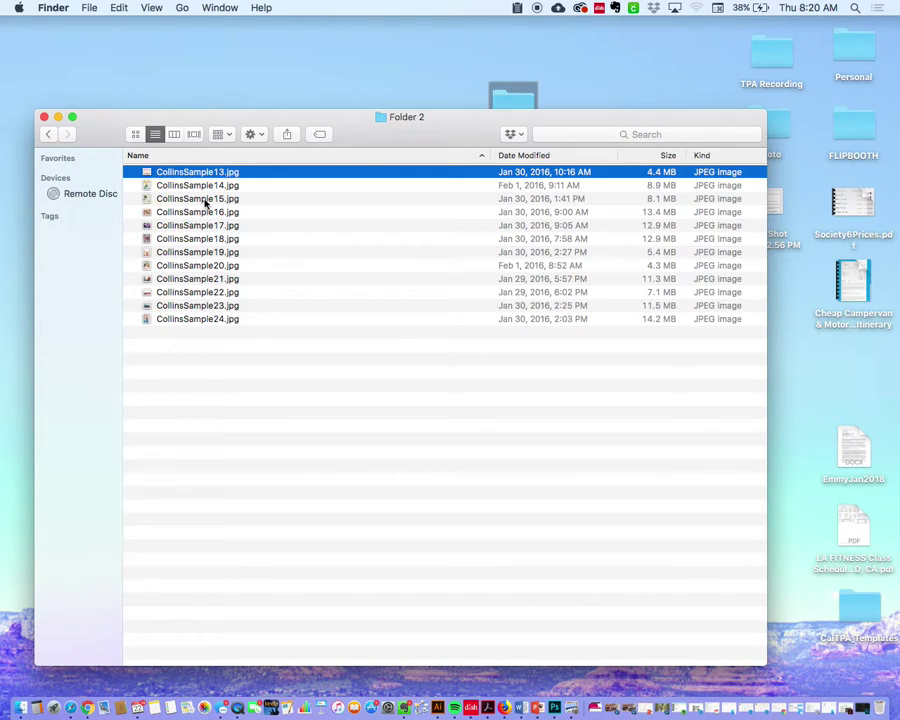
{"action": "right_click", "coordinate": [182, 175]}
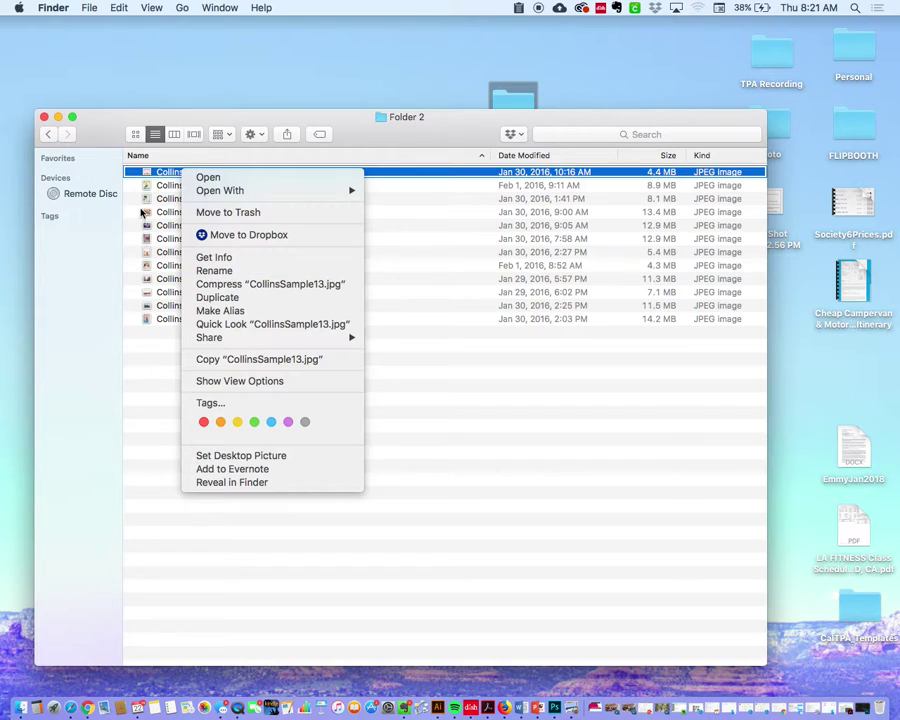
{"action": "left_click", "coordinate": [136, 178]}
{"action": "left_click", "coordinate": [89, 8]}
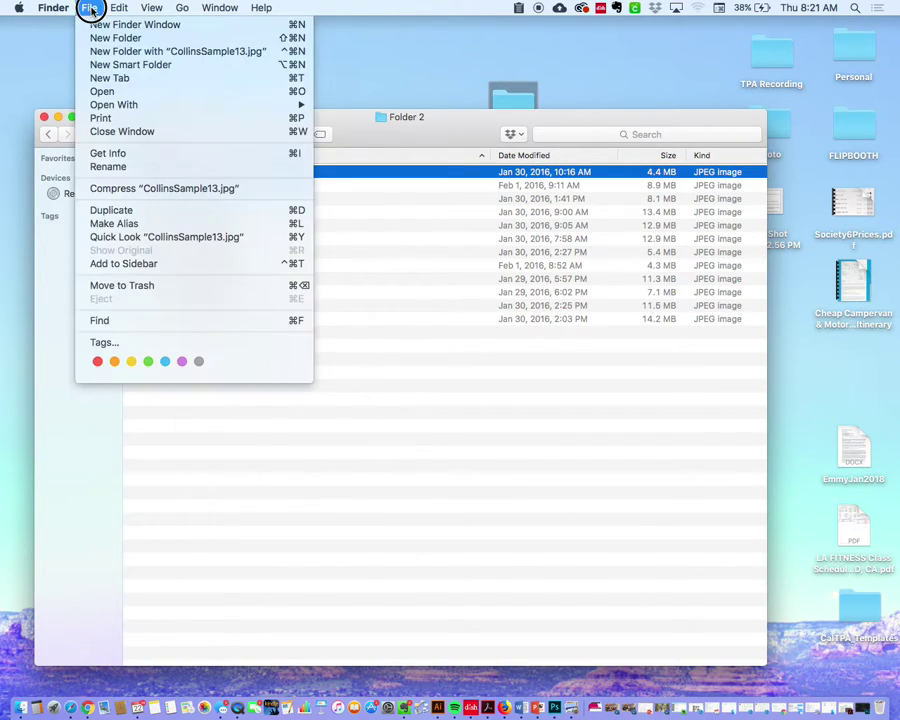
{"action": "left_click", "coordinate": [361, 205]}
{"action": "left_click", "coordinate": [230, 187]}
{"action": "left_click", "coordinate": [227, 215]}
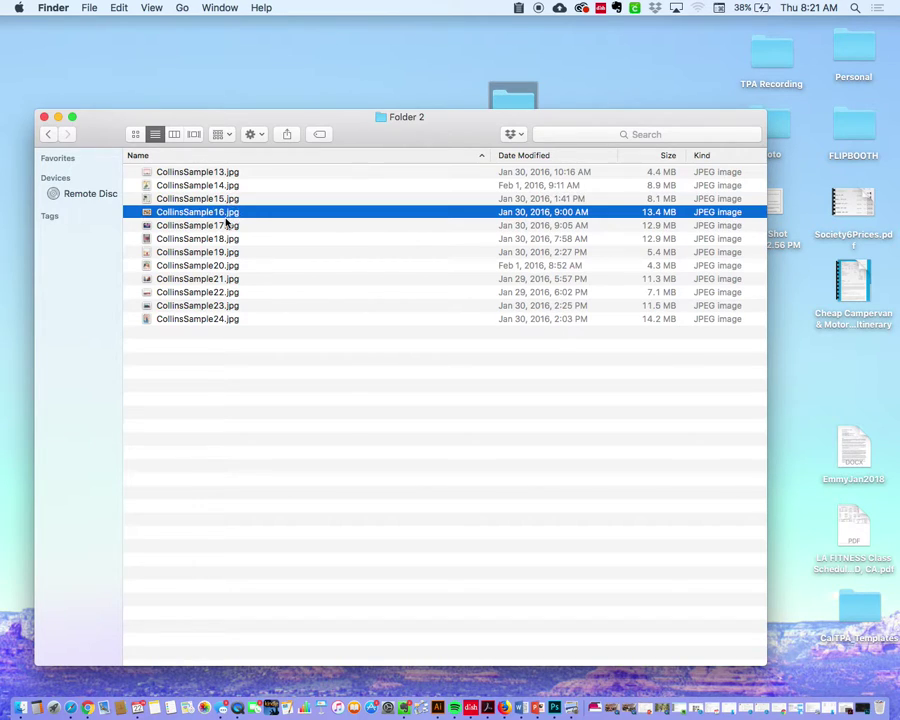
{"action": "left_click", "coordinate": [216, 198]}
{"action": "left_click", "coordinate": [217, 185]}
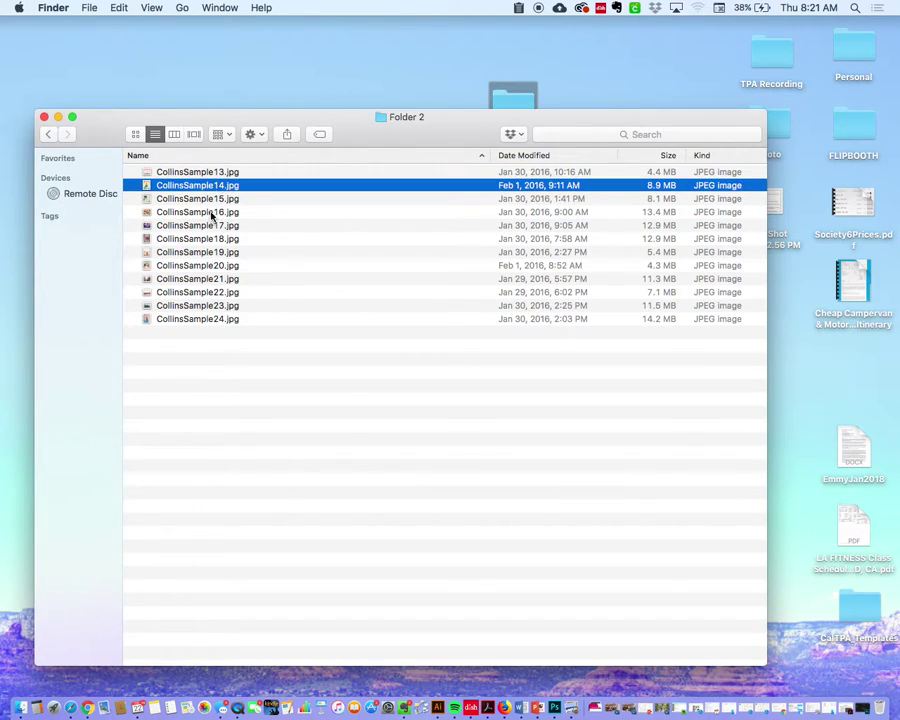
Step: Try the Rename command on CollinsSample17.jpg and leave the name editing
{"action": "left_click", "coordinate": [209, 222]}
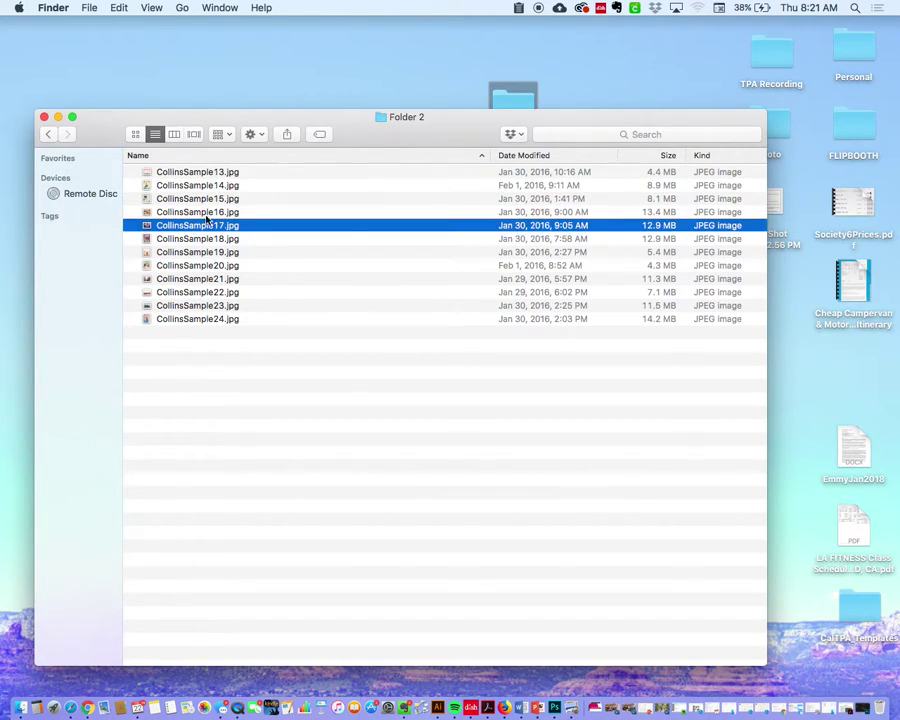
{"action": "left_click", "coordinate": [88, 7]}
{"action": "left_click", "coordinate": [107, 167]}
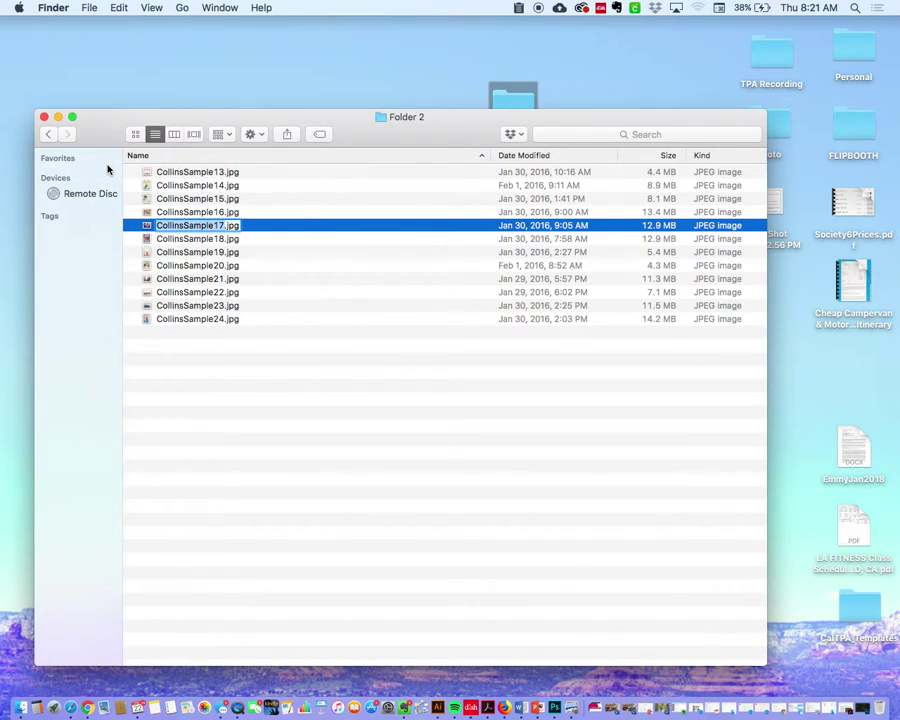
{"action": "key", "text": "Return"}
{"action": "left_click", "coordinate": [253, 371]}
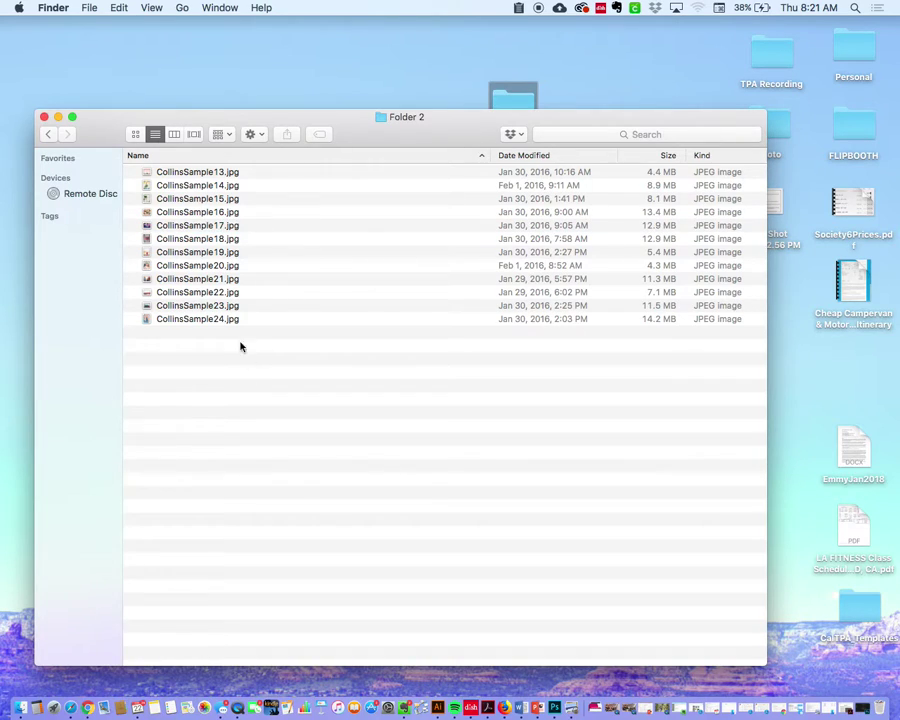
Step: Go to Folder 1 and rename CollinsSample2.jpg as CollinsSample02.jpg
{"action": "left_click", "coordinate": [48, 135]}
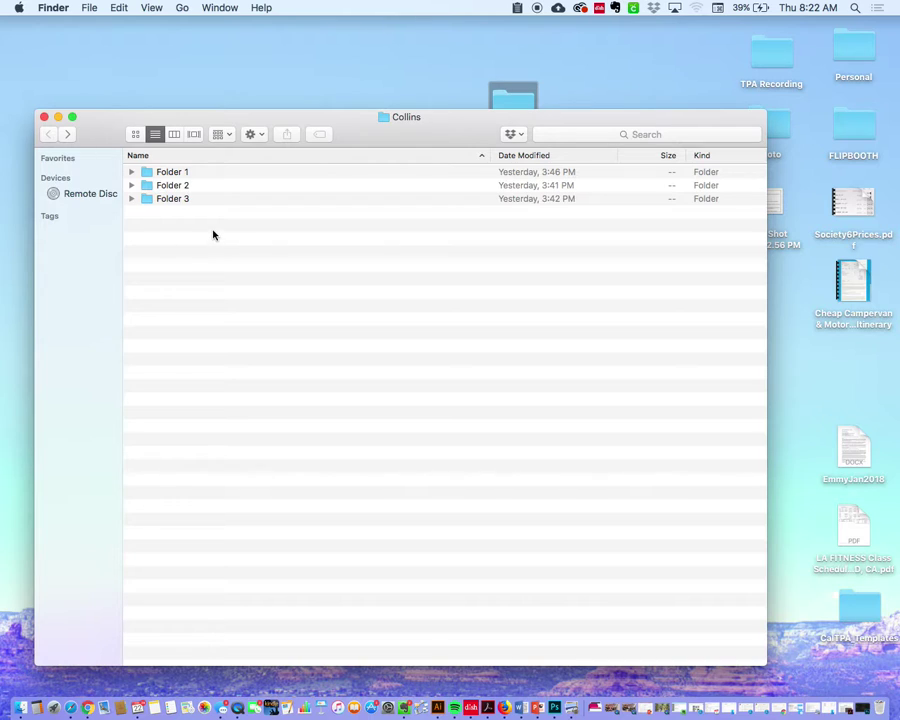
{"action": "double_click", "coordinate": [161, 177]}
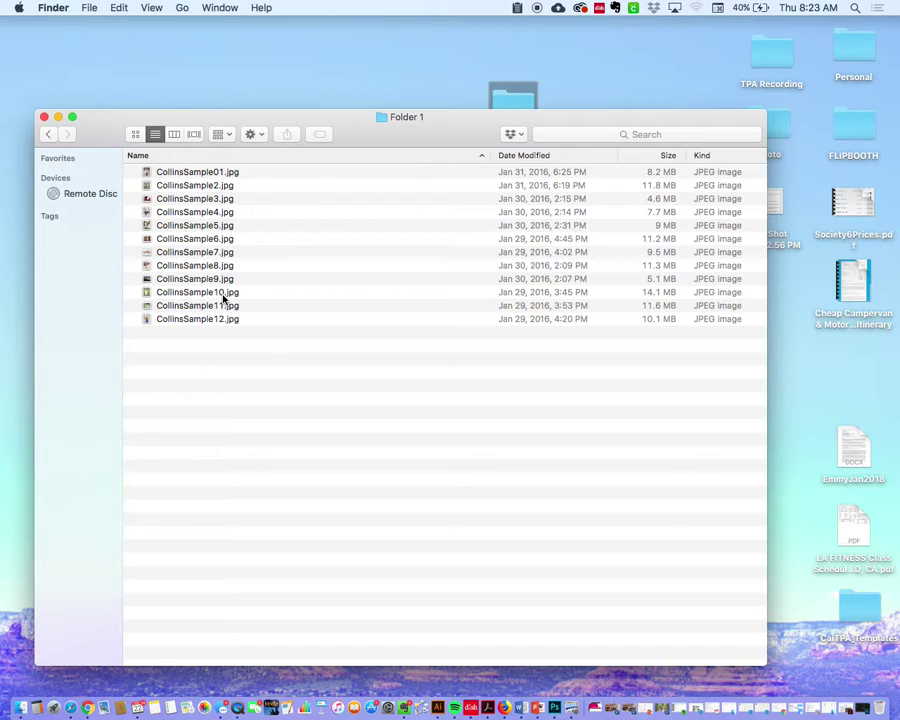
{"action": "left_click", "coordinate": [214, 190]}
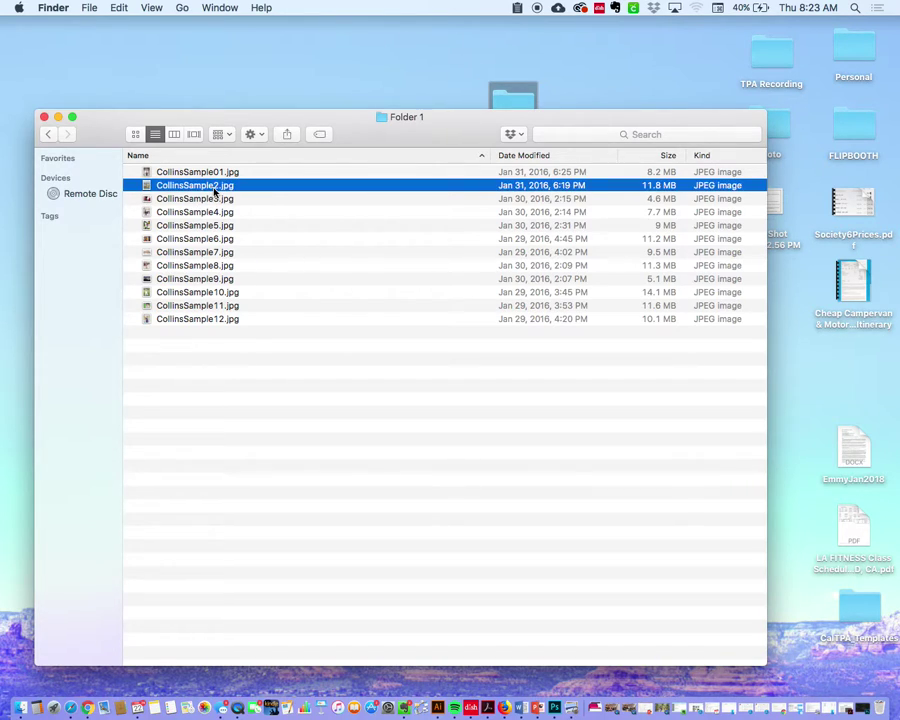
{"action": "left_click", "coordinate": [214, 188]}
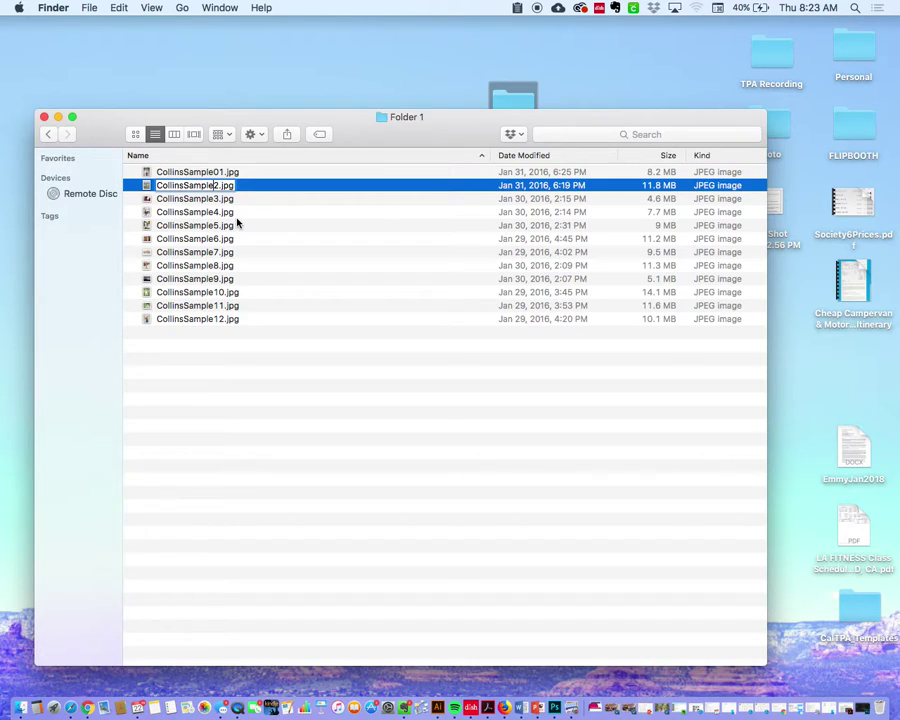
{"action": "type", "text": "0"}
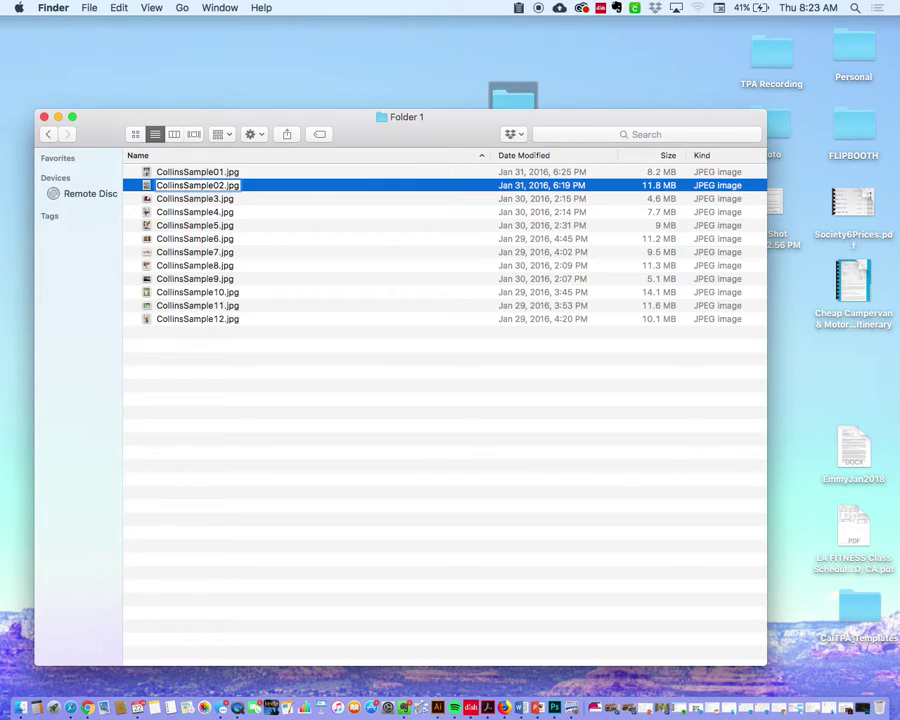
Step: Rename CollinsSample3.jpg as CollinsSample03.jpg
{"action": "left_click", "coordinate": [204, 200]}
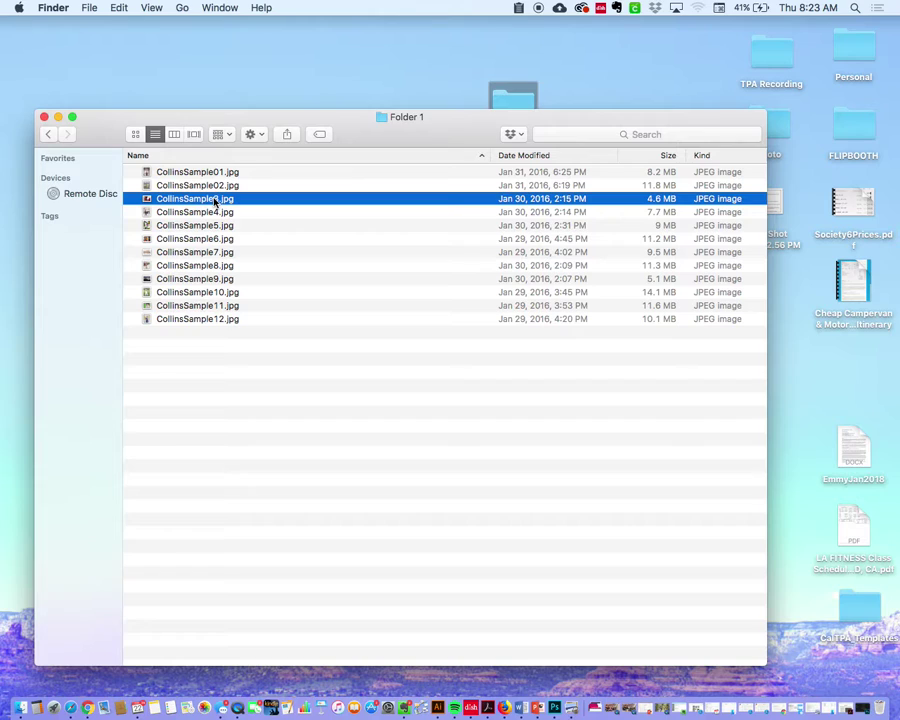
{"action": "left_click", "coordinate": [216, 202]}
{"action": "left_click", "coordinate": [214, 200]}
{"action": "type", "text": "0"}
Step: Rename CollinsSample4.jpg as CollinsSample04.jpg
{"action": "left_click", "coordinate": [216, 213]}
{"action": "left_click", "coordinate": [212, 205]}
{"action": "left_click", "coordinate": [214, 213]}
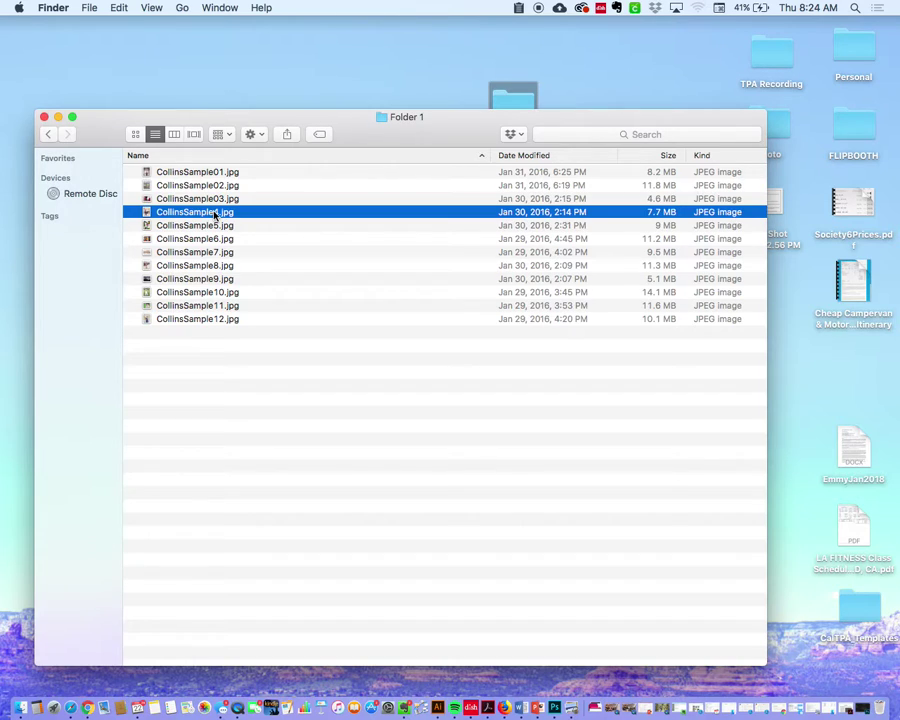
{"action": "left_click", "coordinate": [214, 214]}
{"action": "left_click", "coordinate": [214, 212]}
{"action": "type", "text": "0"}
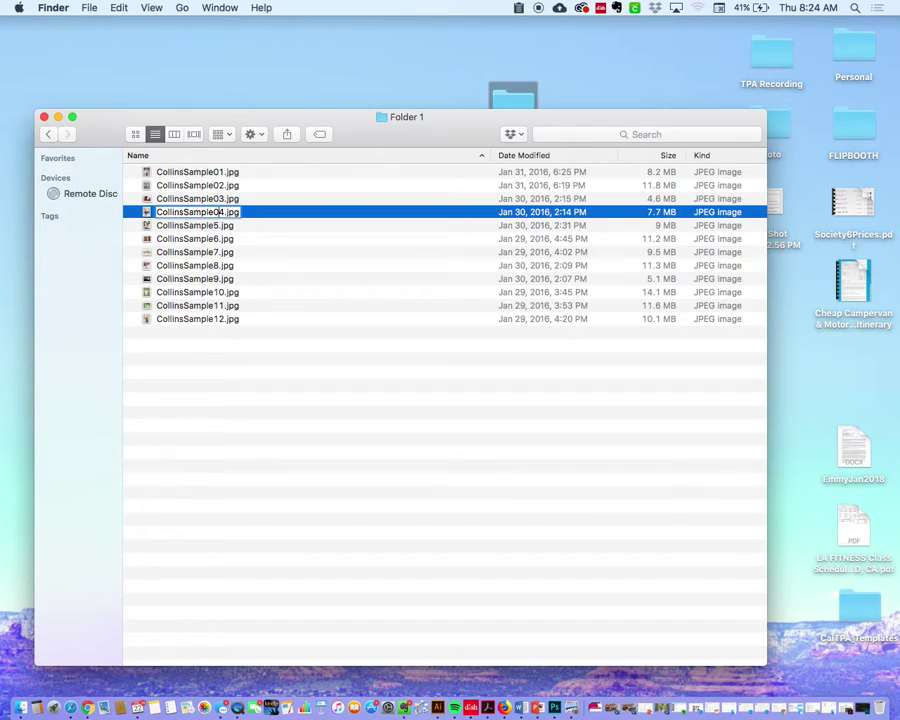
{"action": "key", "text": "Return"}
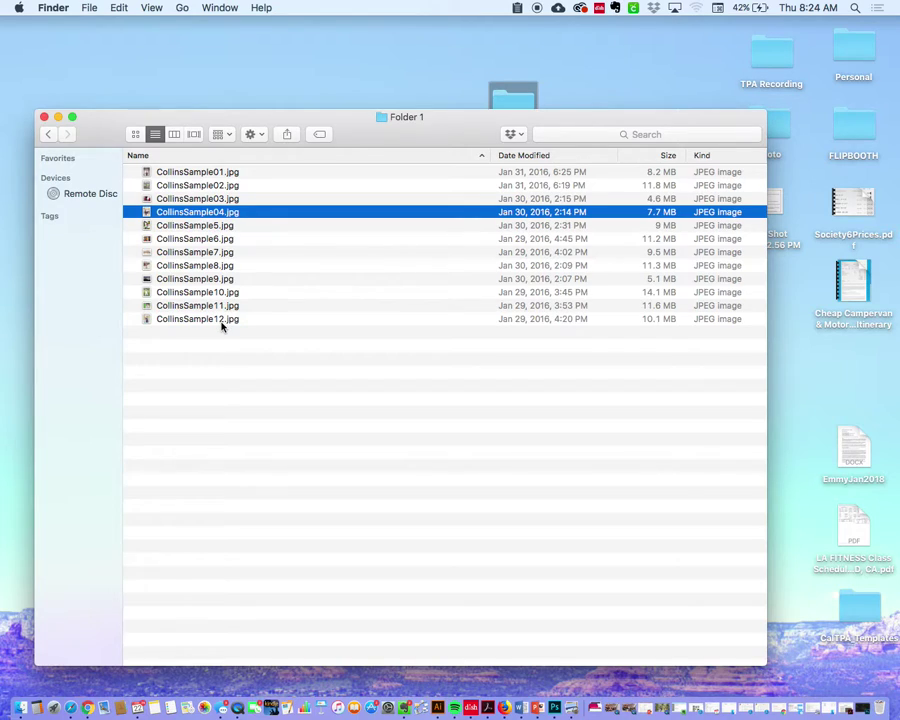
Step: Rename CollinsSample5.jpg as CollinsSample05.jpg and deselect the file
{"action": "left_click", "coordinate": [282, 304]}
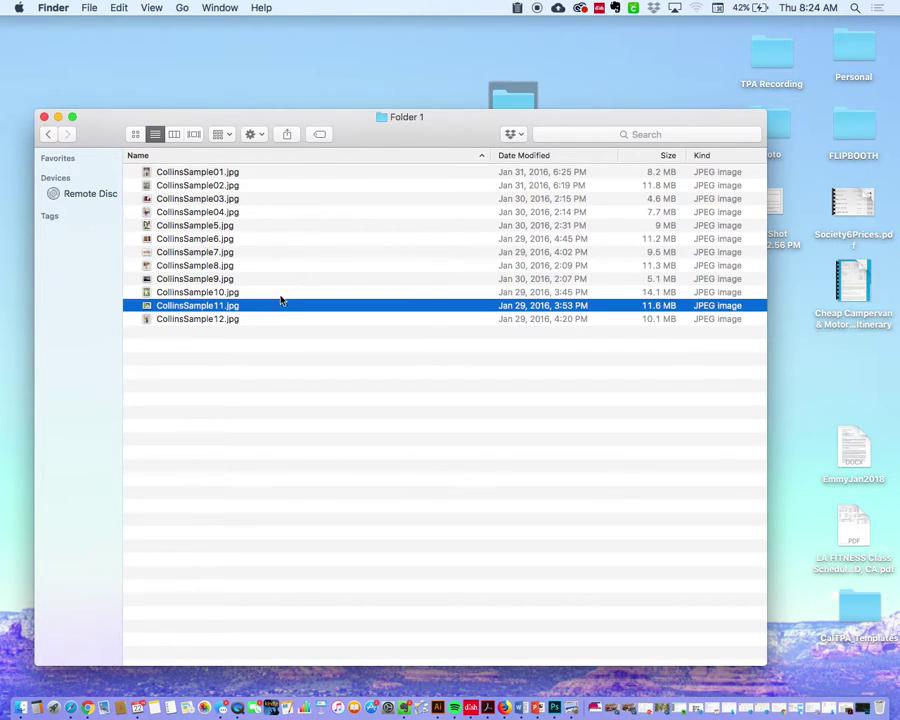
{"action": "left_click", "coordinate": [214, 228]}
{"action": "left_click", "coordinate": [214, 228]}
{"action": "left_click", "coordinate": [213, 226]}
{"action": "type", "text": "0"}
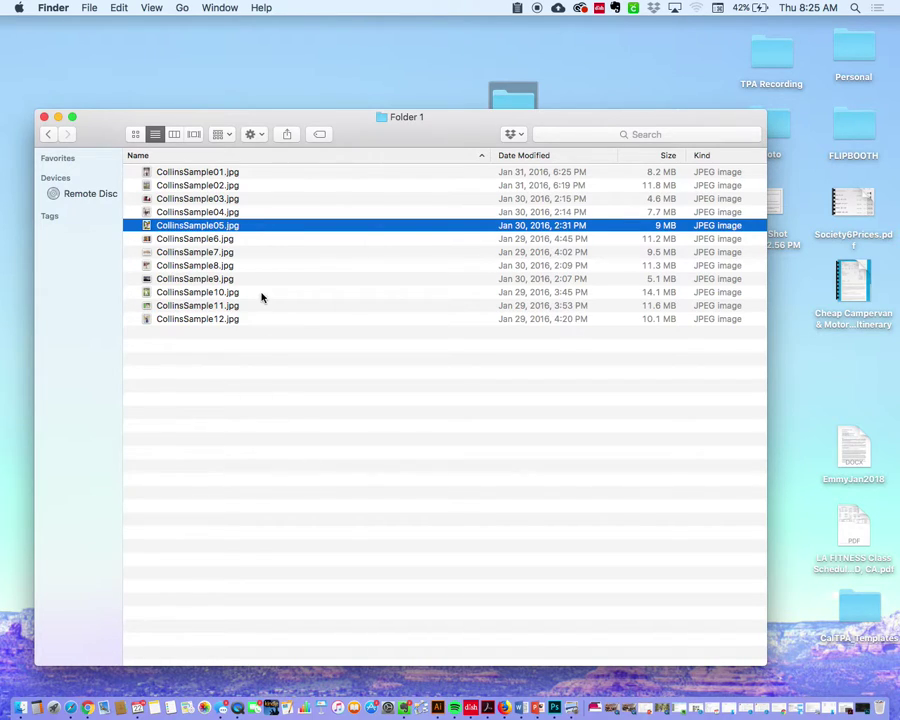
{"action": "left_click", "coordinate": [252, 377]}
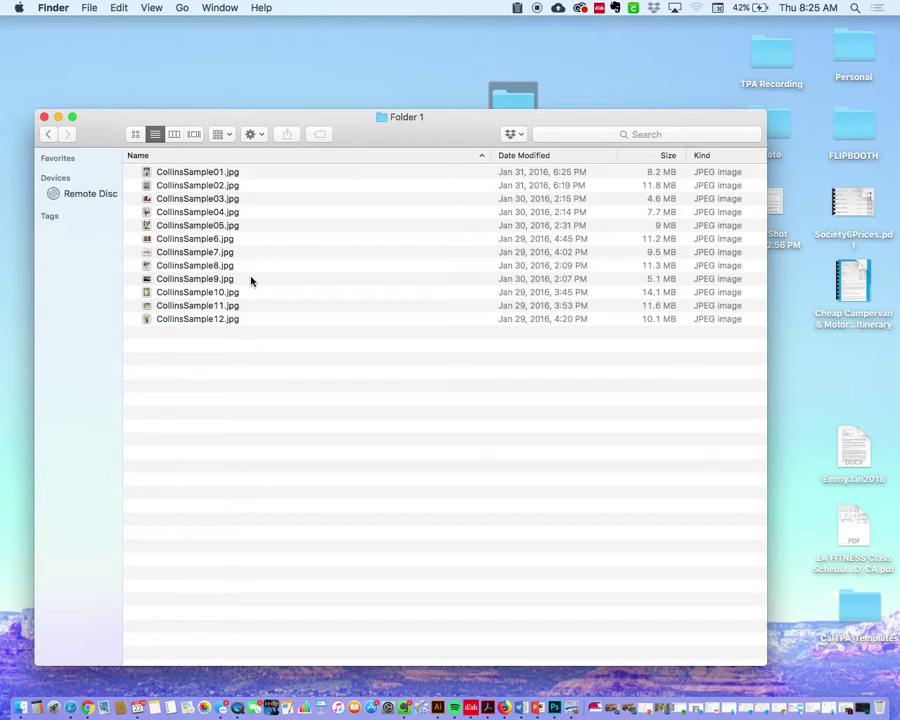
Step: Return to the parent folder, minimize the Finder window and switch to the minimized Photoshop window
{"action": "left_click", "coordinate": [48, 137]}
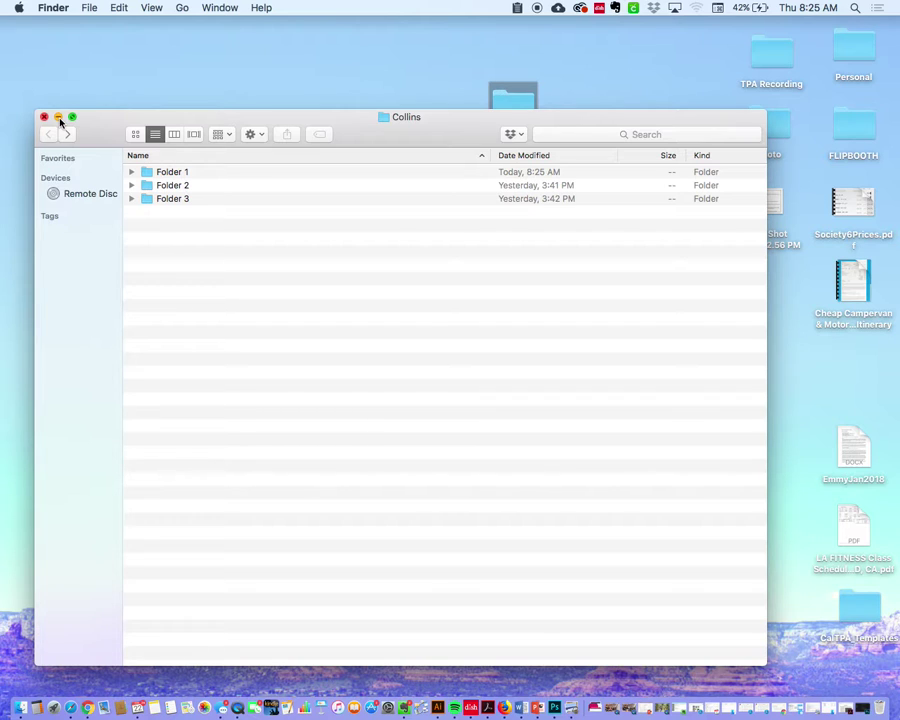
{"action": "left_click", "coordinate": [58, 118]}
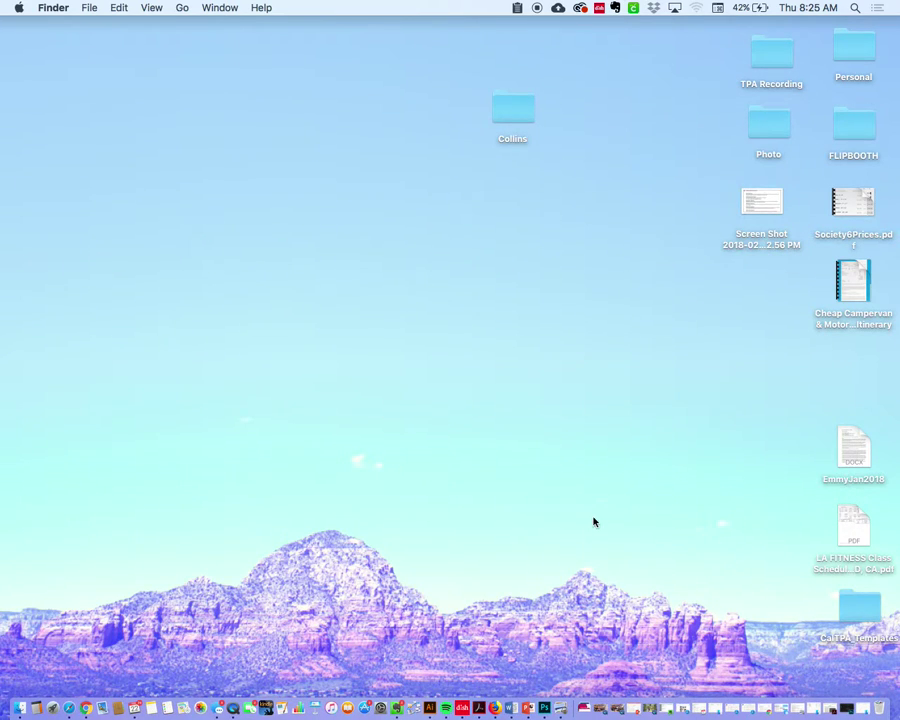
{"action": "left_click", "coordinate": [822, 708]}
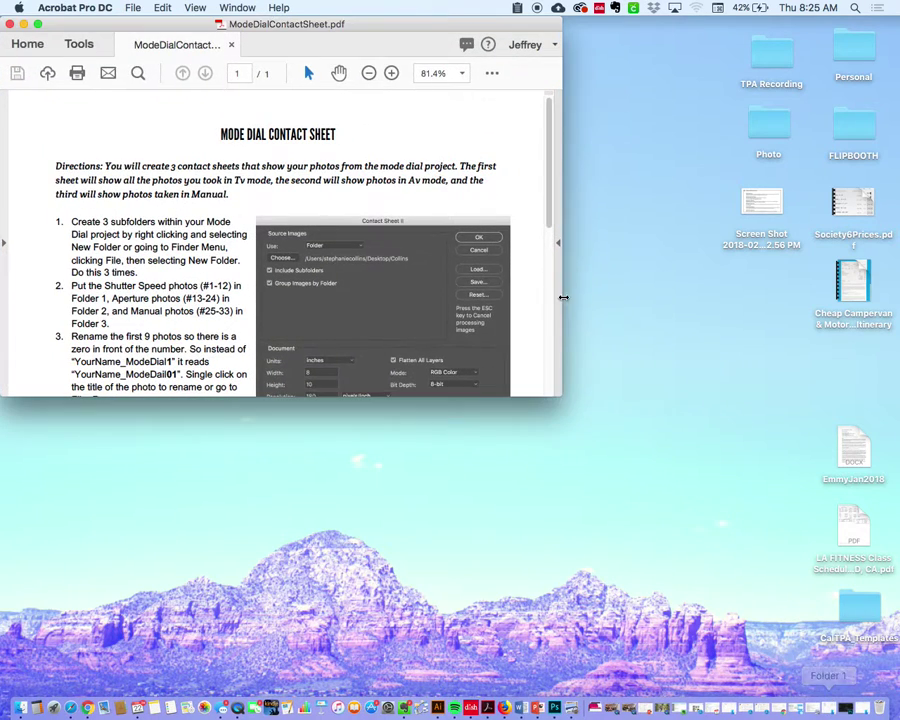
{"action": "left_click", "coordinate": [23, 24]}
{"action": "left_click", "coordinate": [830, 708]}
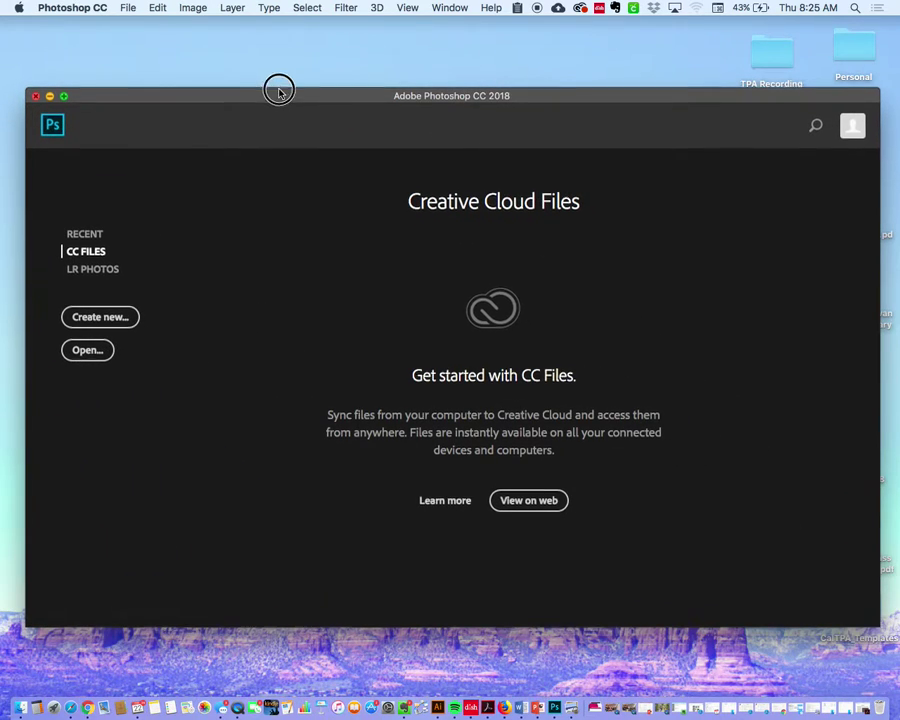
{"action": "left_click_drag", "start_coordinate": [279, 95], "coordinate": [272, 67]}
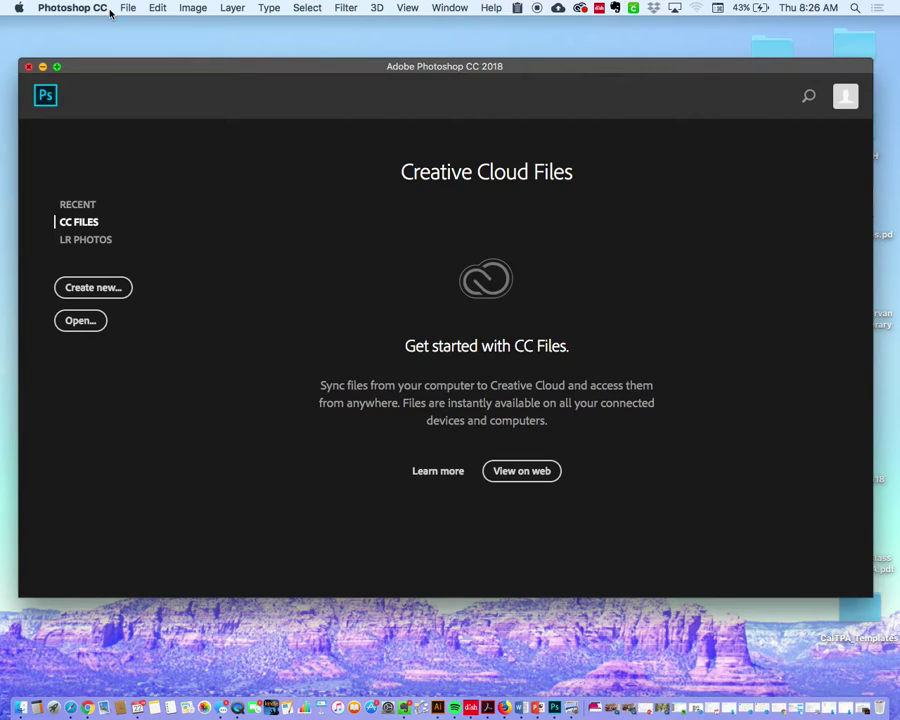
Step: Start the Contact Sheet II automation in Photoshop
{"action": "left_click", "coordinate": [268, 37]}
{"action": "left_click", "coordinate": [133, 9]}
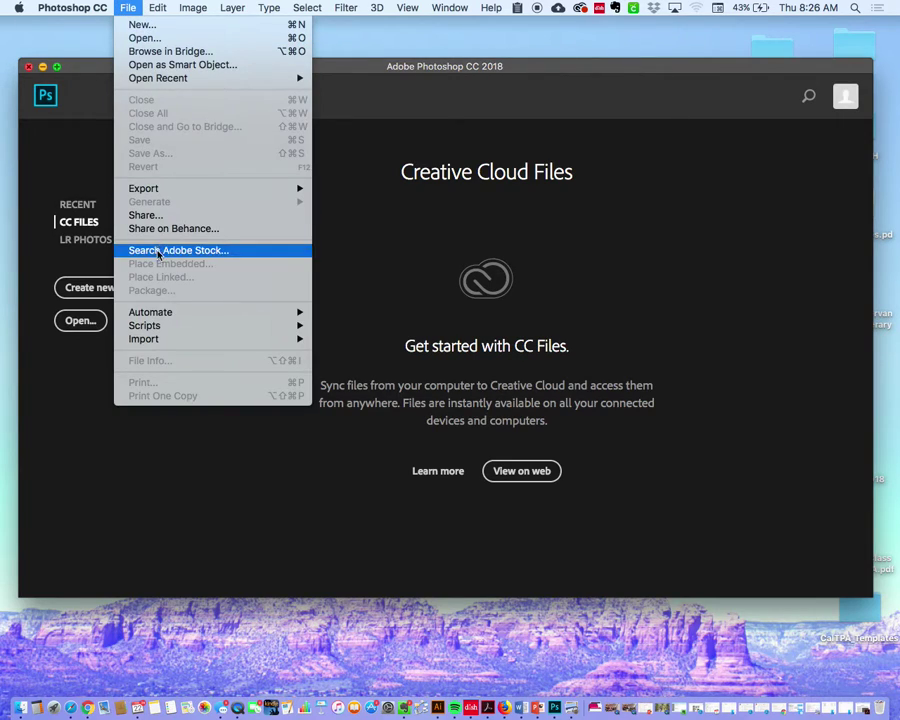
{"action": "mouse_move", "coordinate": [155, 317]}
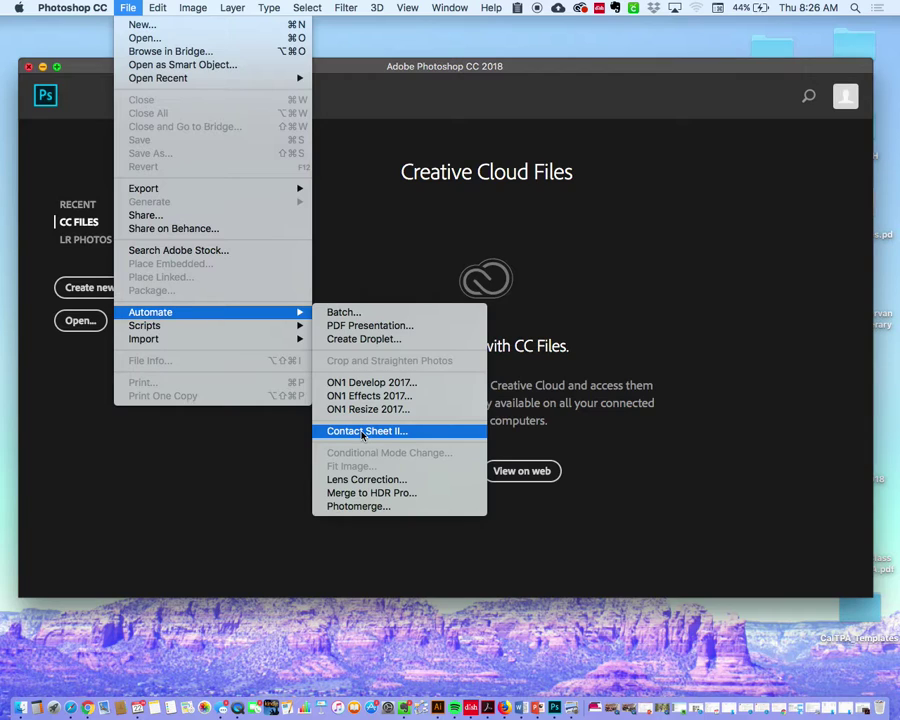
{"action": "left_click", "coordinate": [362, 431]}
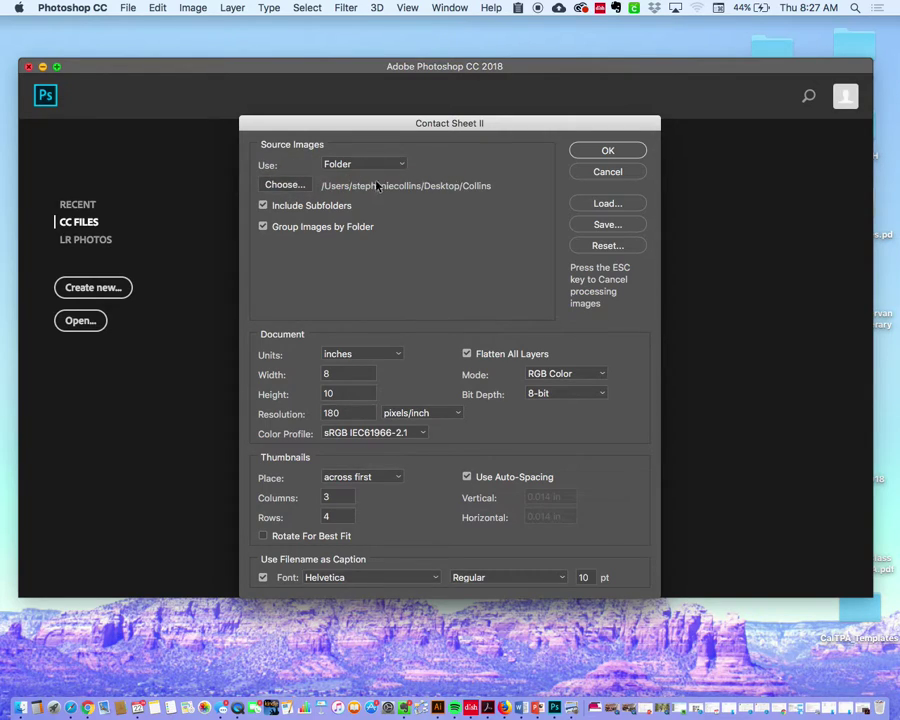
Step: Choose the Collins folder on the Desktop as the source and generate the contact sheets with the existing settings
{"action": "left_click", "coordinate": [285, 186]}
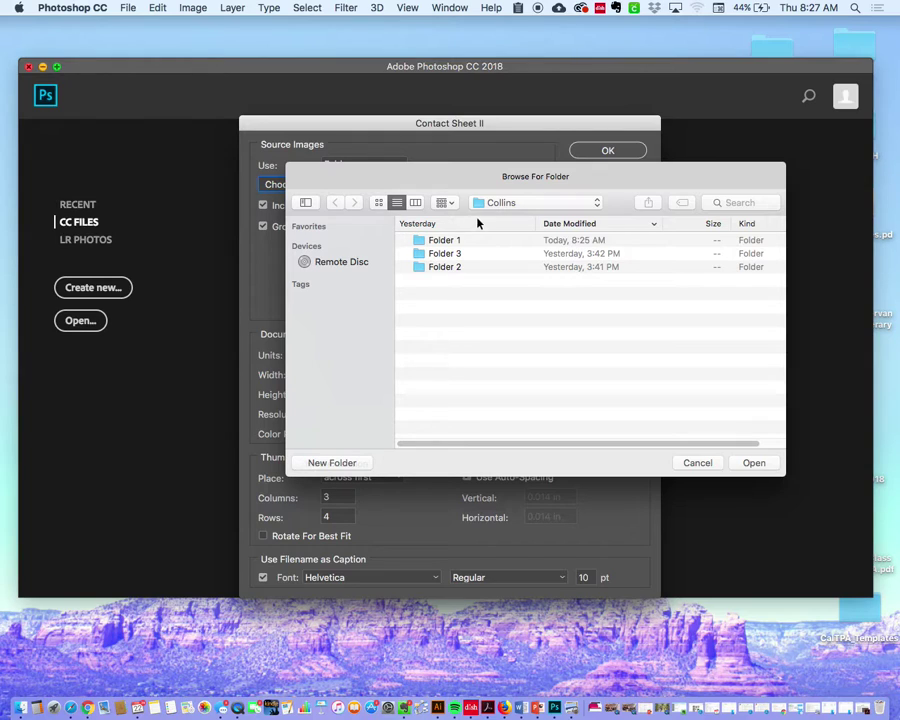
{"action": "left_click", "coordinate": [517, 203]}
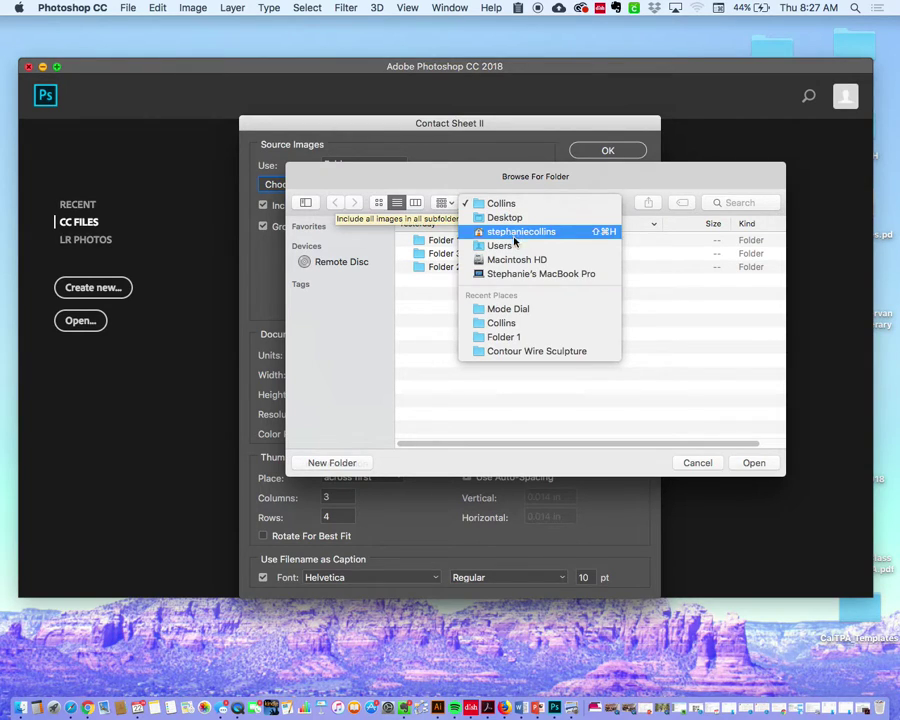
{"action": "left_click", "coordinate": [510, 245]}
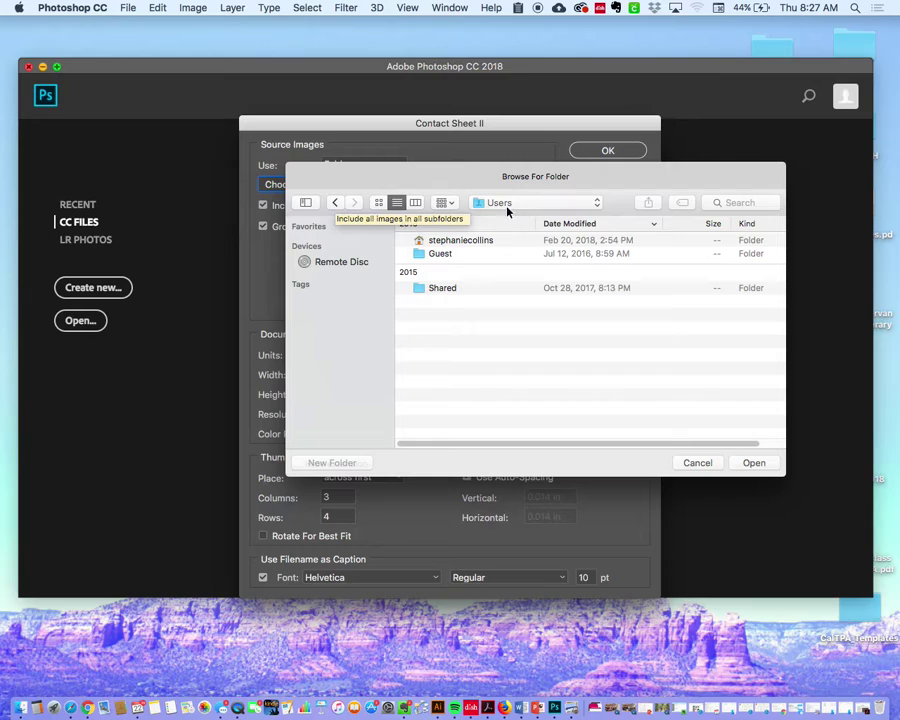
{"action": "double_click", "coordinate": [464, 242]}
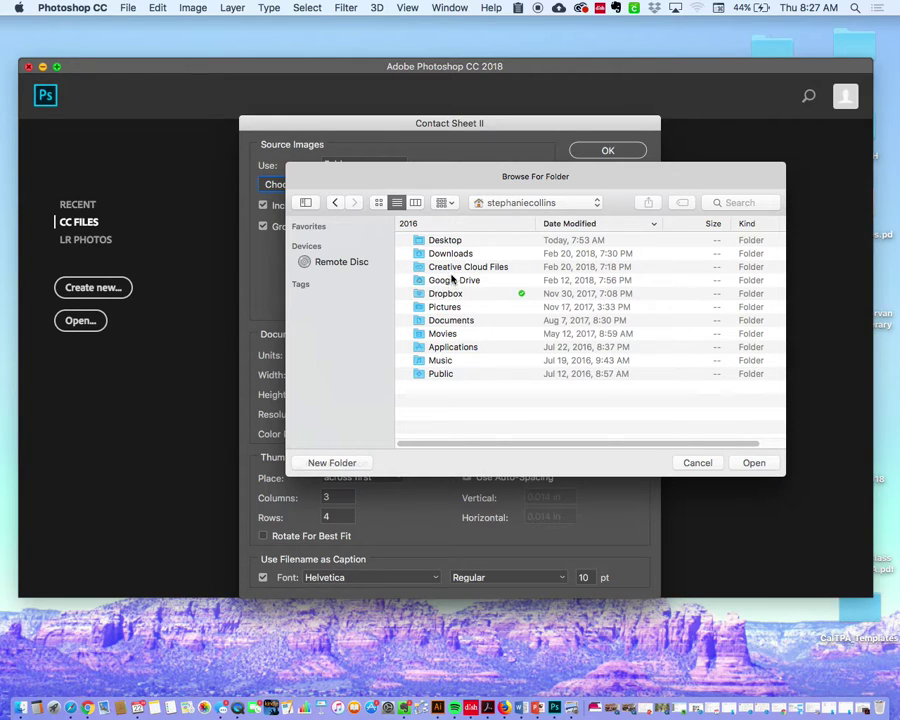
{"action": "double_click", "coordinate": [436, 241]}
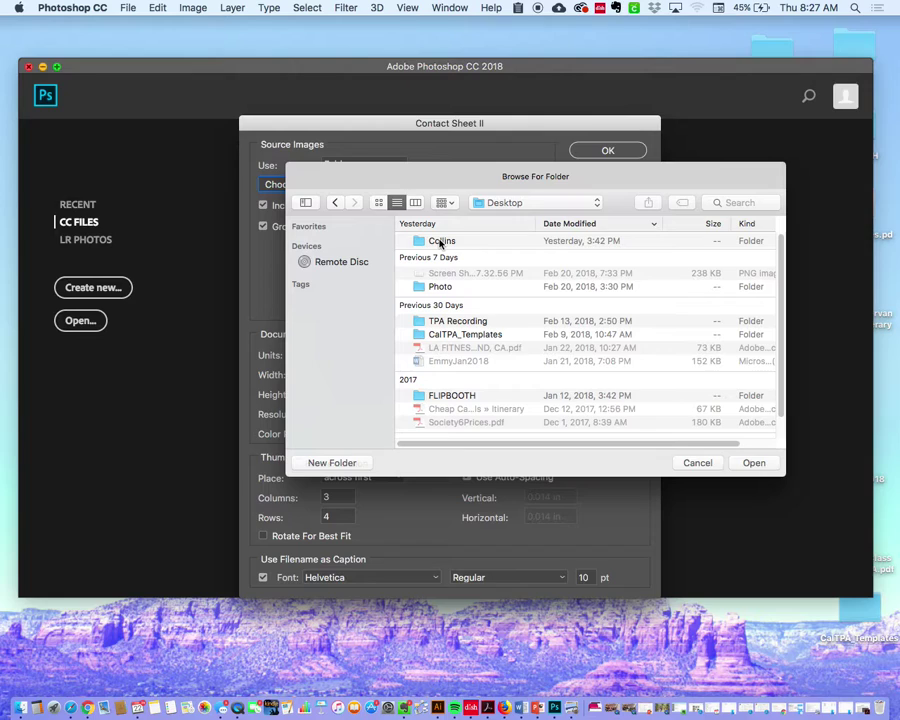
{"action": "double_click", "coordinate": [440, 242]}
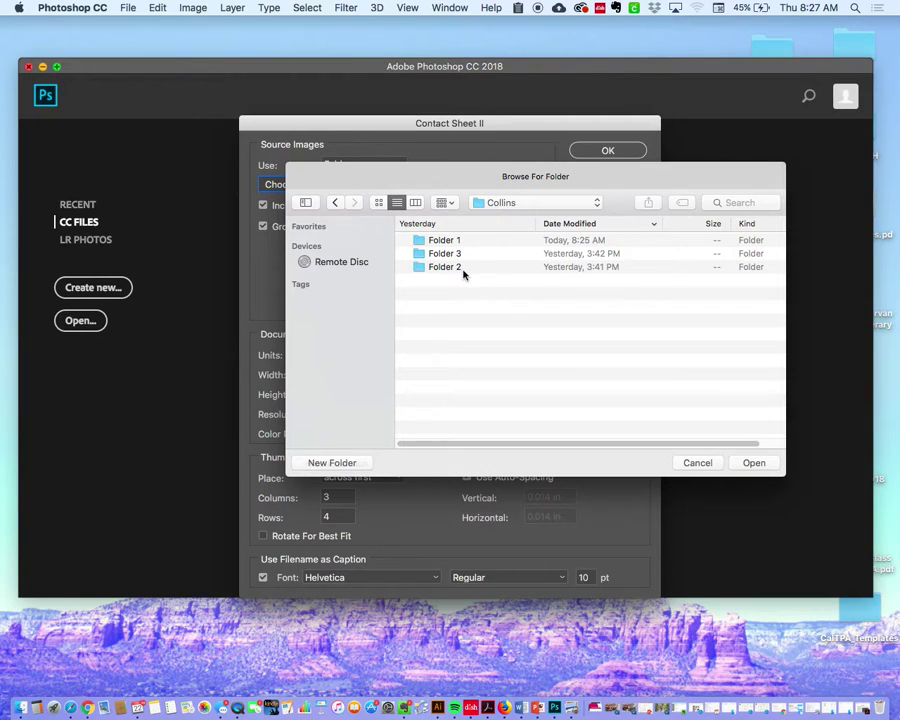
{"action": "left_click", "coordinate": [754, 464]}
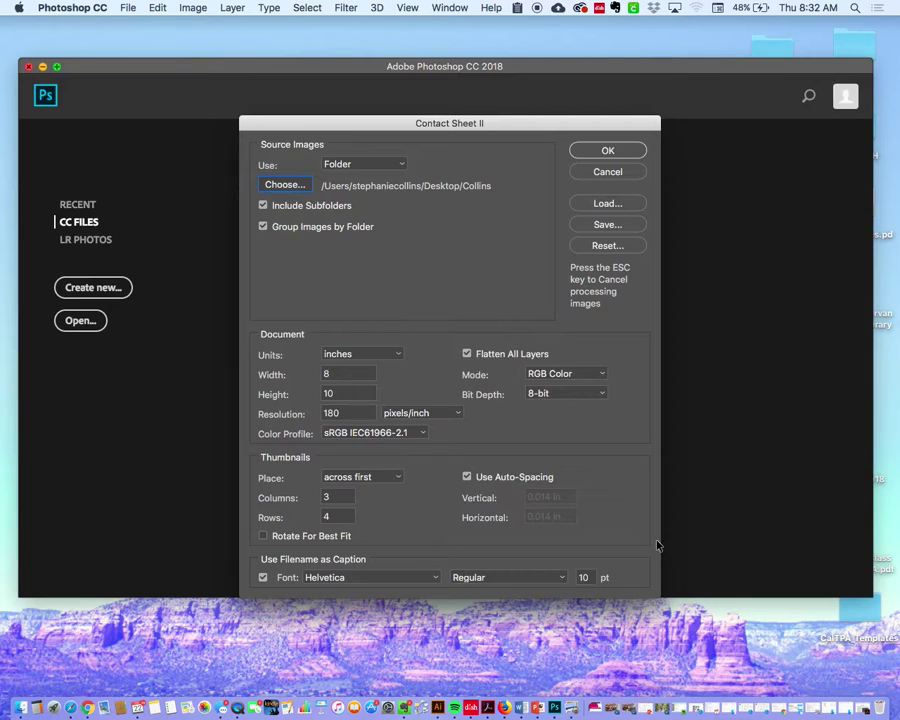
{"action": "left_click", "coordinate": [631, 153]}
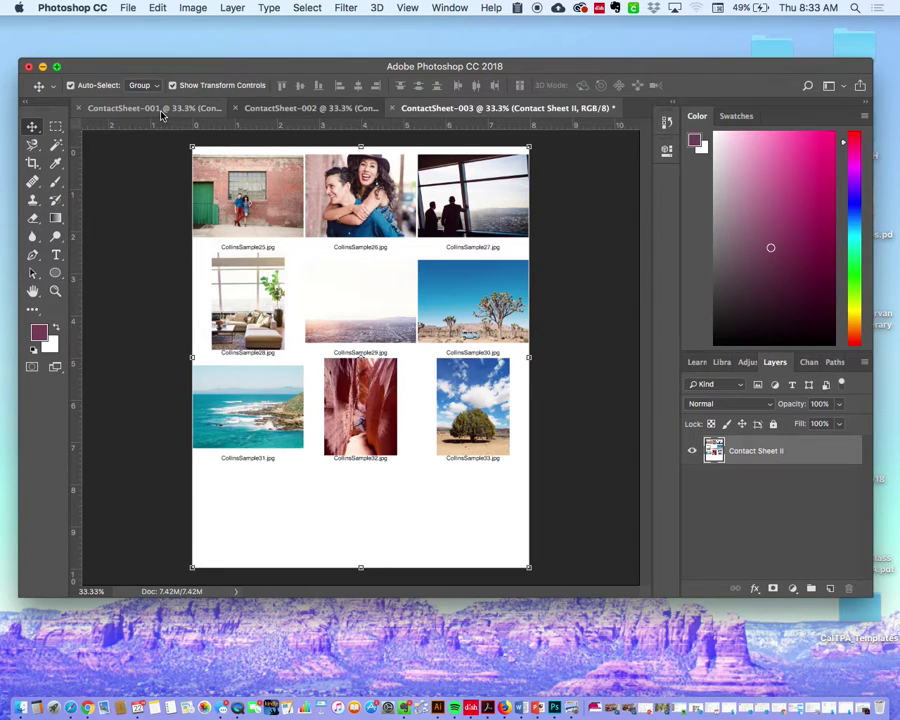
Step: Look through the three contact sheets and start saving the first one under the file name CollinsContactSheet-001
{"action": "mouse_move", "coordinate": [158, 115]}
{"action": "left_mouse_down"}
{"action": "mouse_move", "coordinate": [128, 124]}
{"action": "mouse_move", "coordinate": [145, 115]}
{"action": "left_mouse_up"}
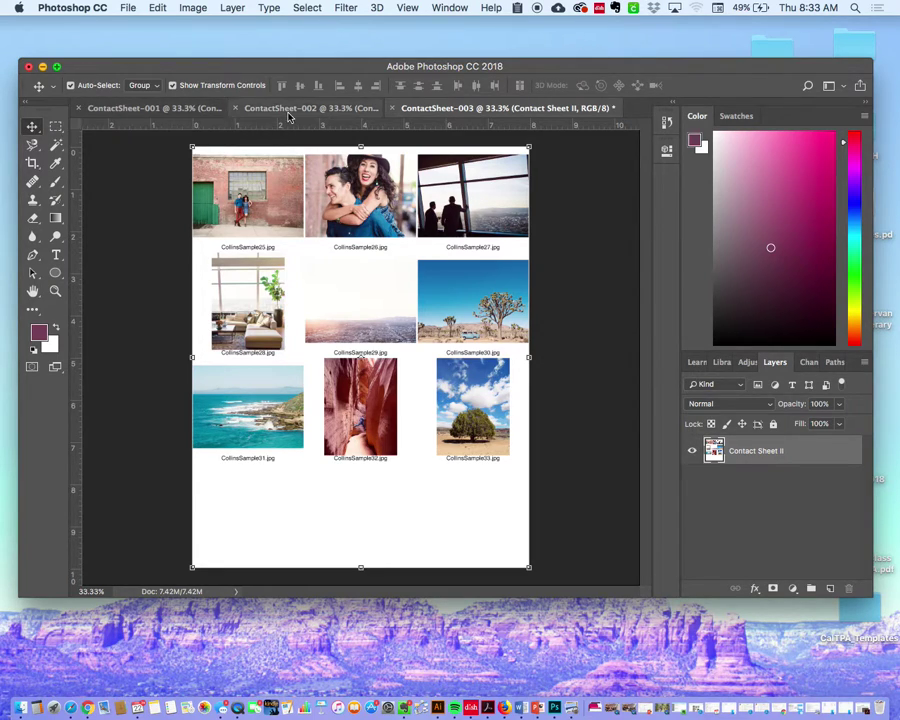
{"action": "left_click", "coordinate": [170, 116]}
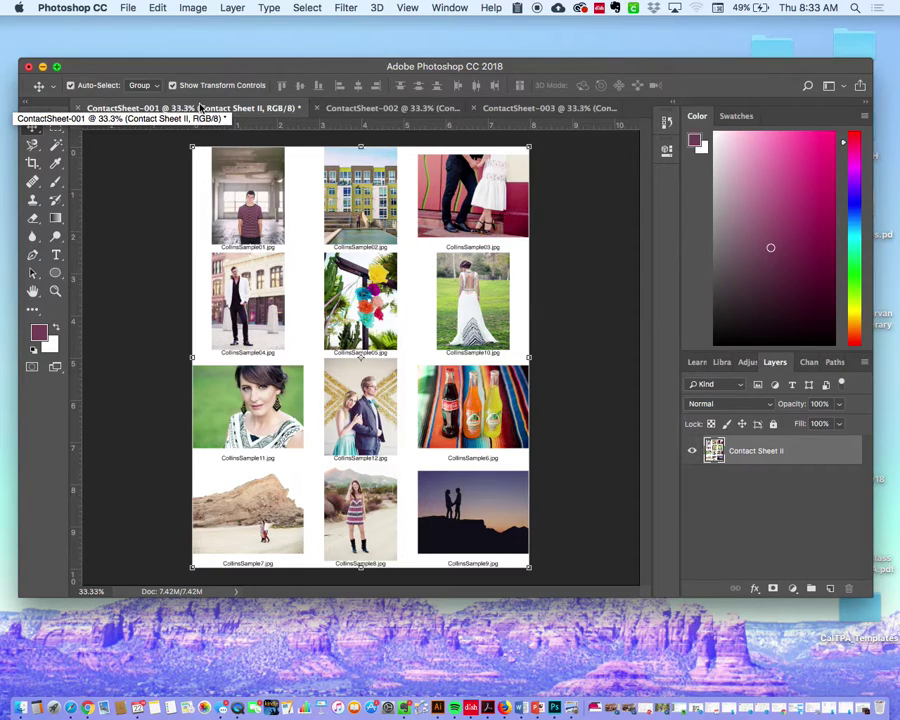
{"action": "left_click", "coordinate": [370, 110]}
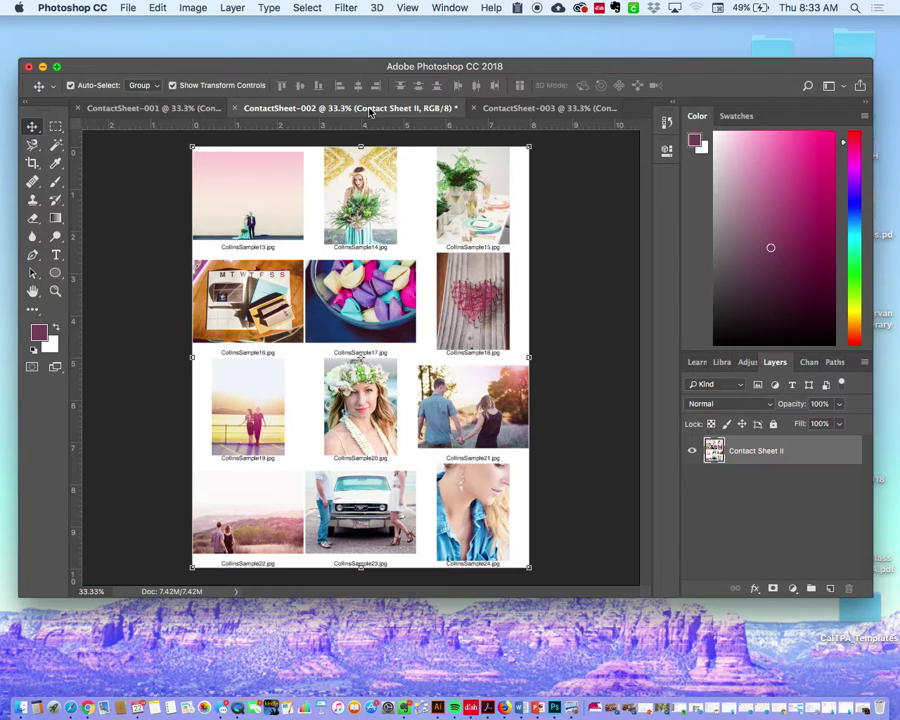
{"action": "left_click", "coordinate": [516, 112]}
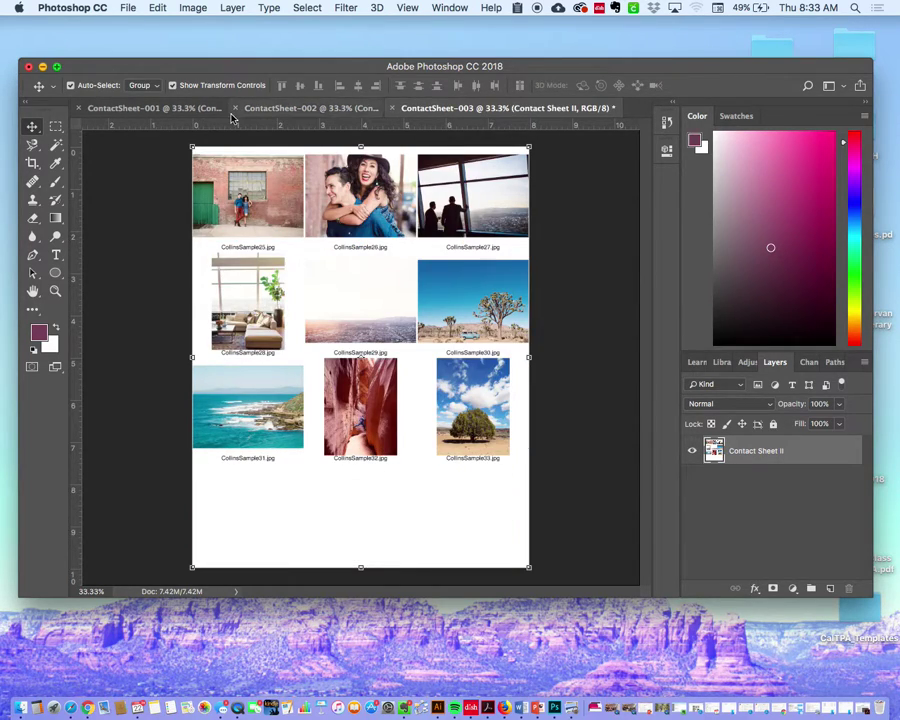
{"action": "left_click", "coordinate": [145, 110]}
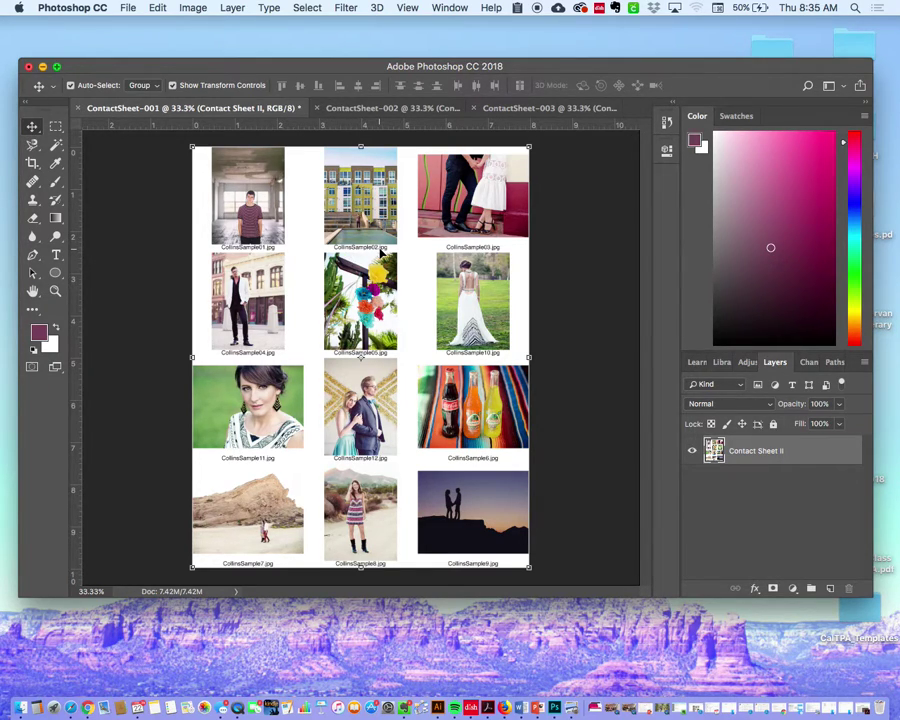
{"action": "left_click", "coordinate": [130, 10]}
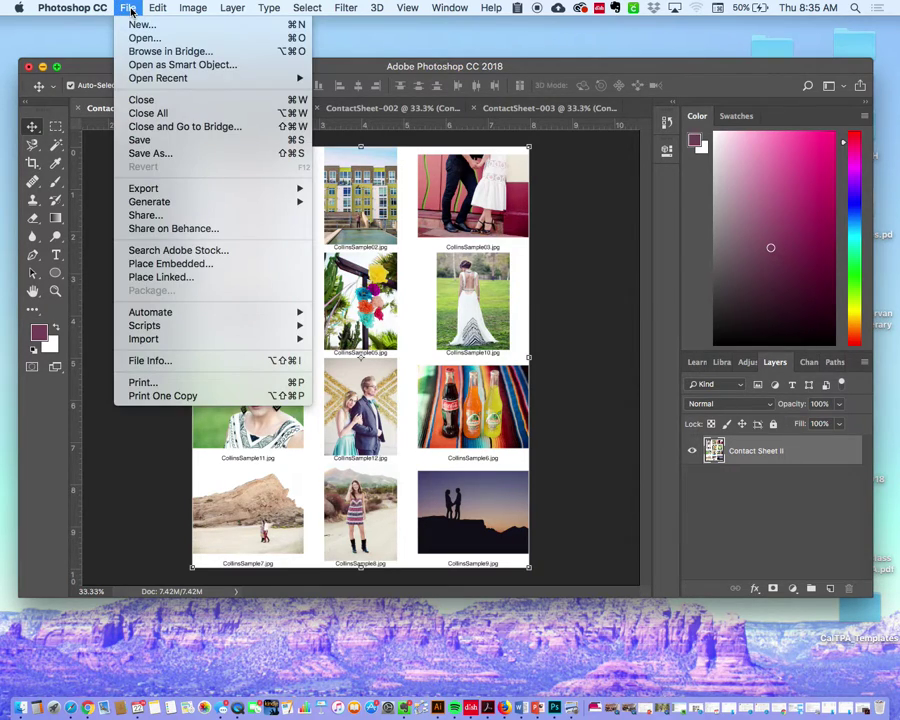
{"action": "left_click", "coordinate": [145, 141]}
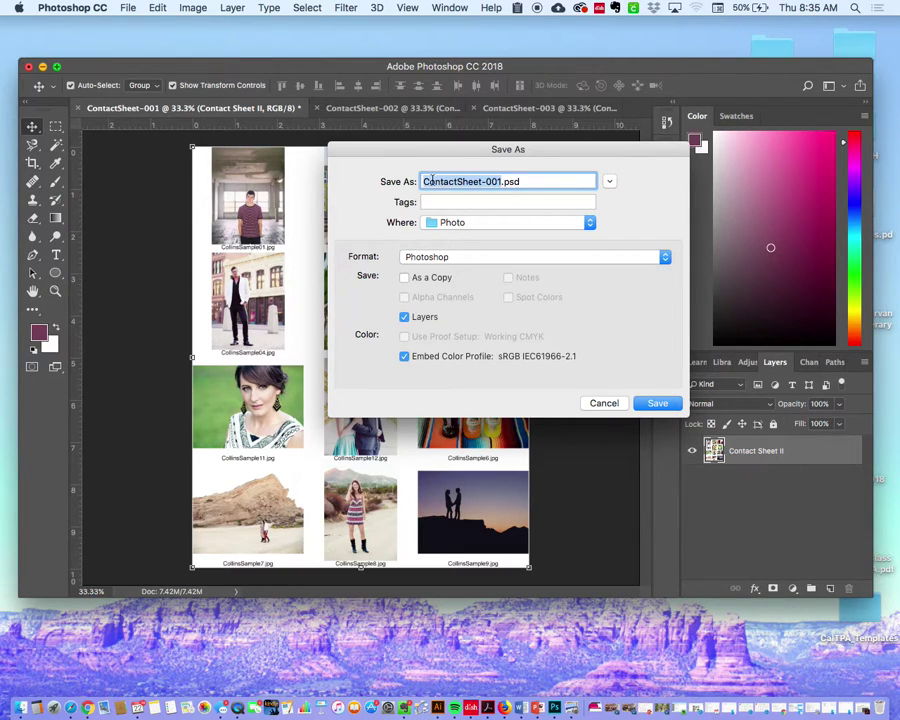
{"action": "left_click", "coordinate": [486, 181]}
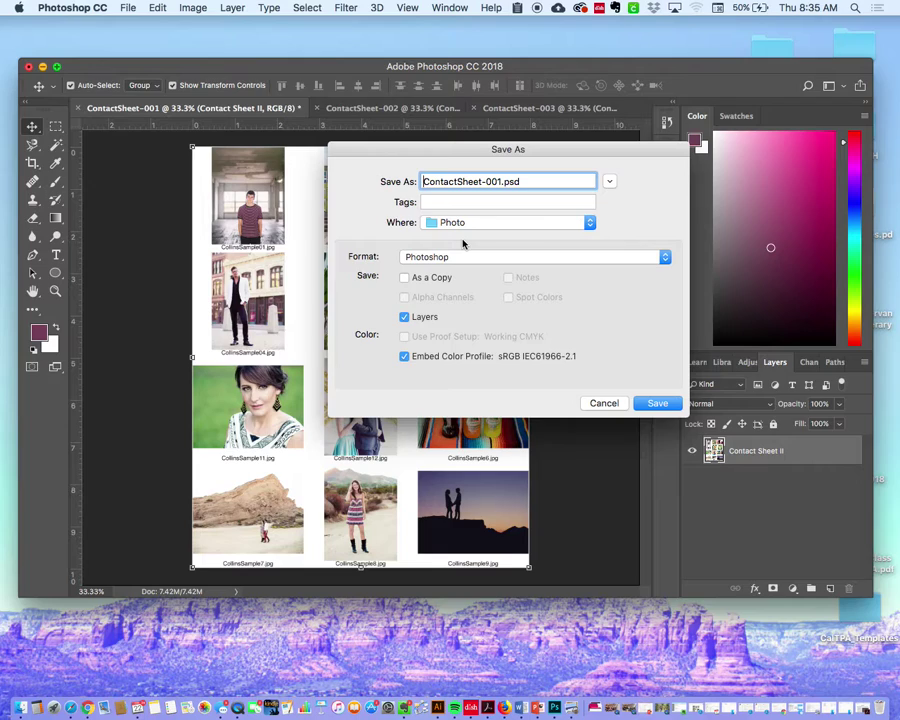
{"action": "type", "text": "Collins"}
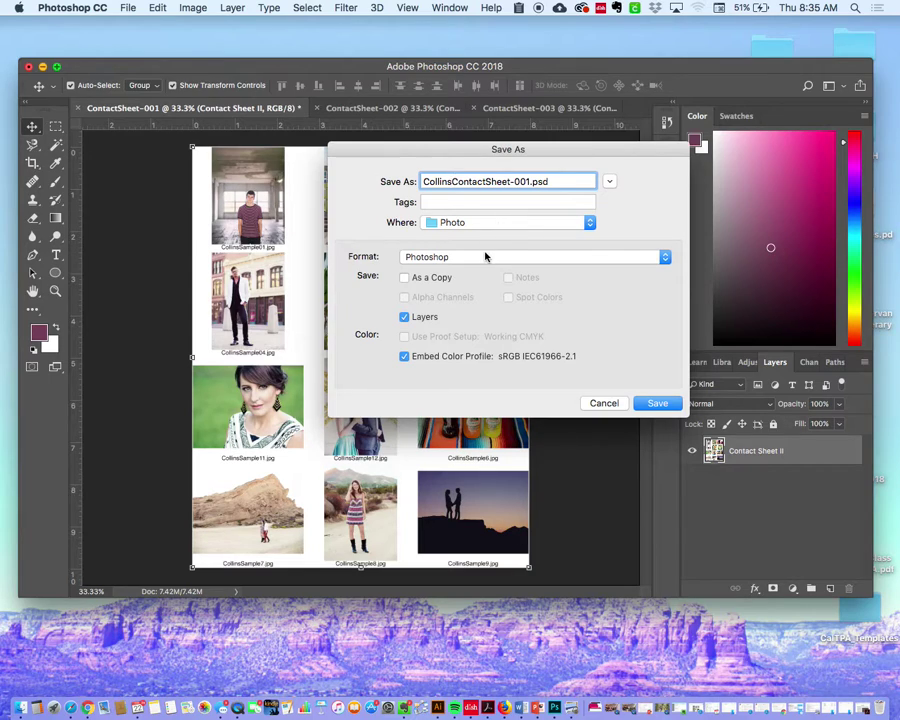
Step: Set the save location of the first contact sheet to the Collins folder on the Desktop
{"action": "left_click", "coordinate": [464, 224]}
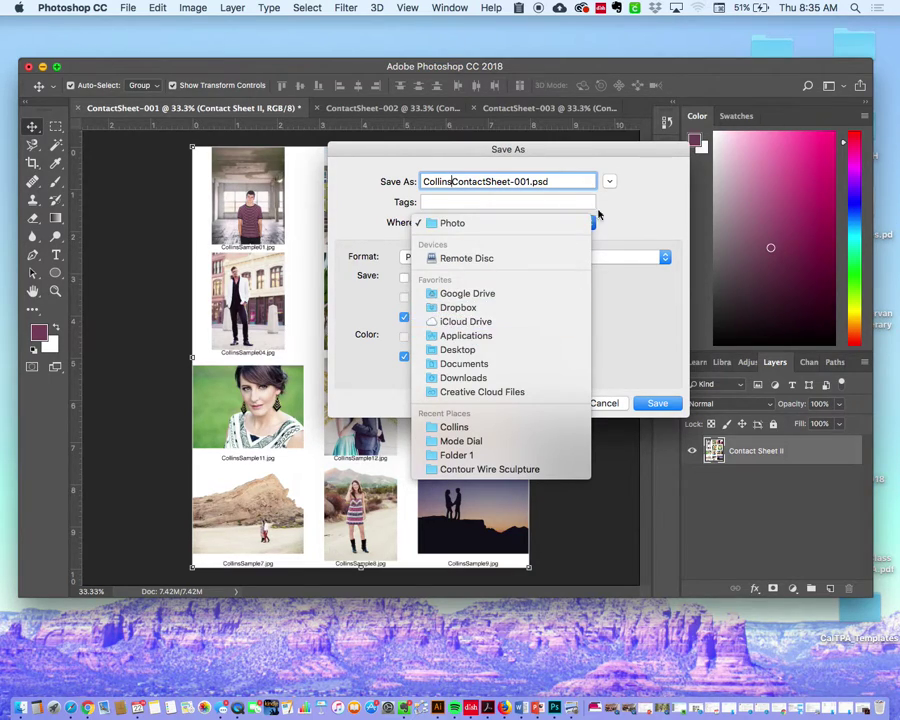
{"action": "left_click", "coordinate": [452, 221]}
{"action": "left_click", "coordinate": [472, 223]}
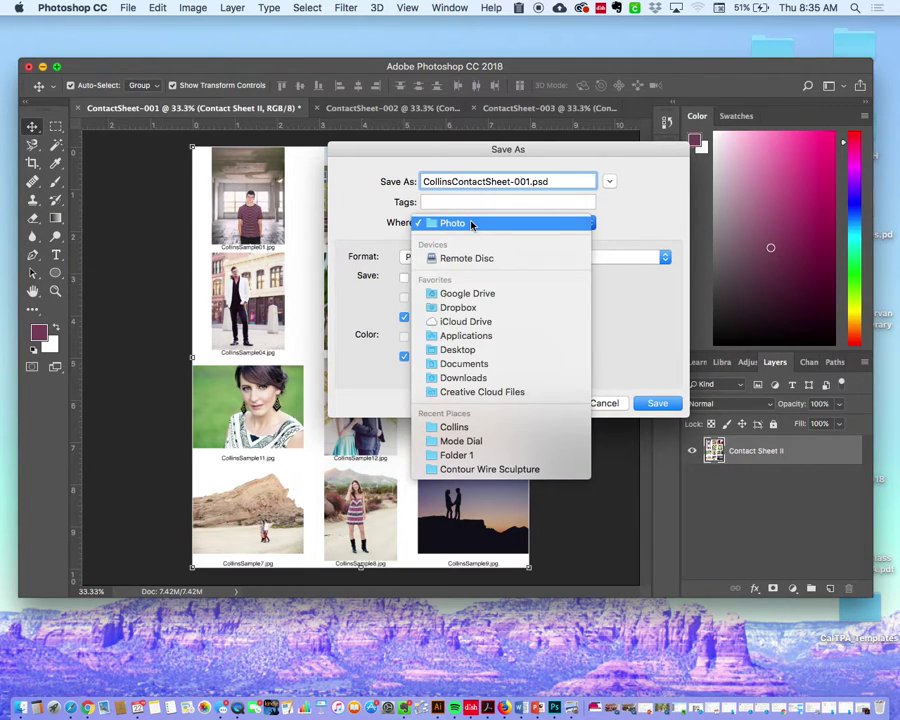
{"action": "left_click", "coordinate": [463, 350]}
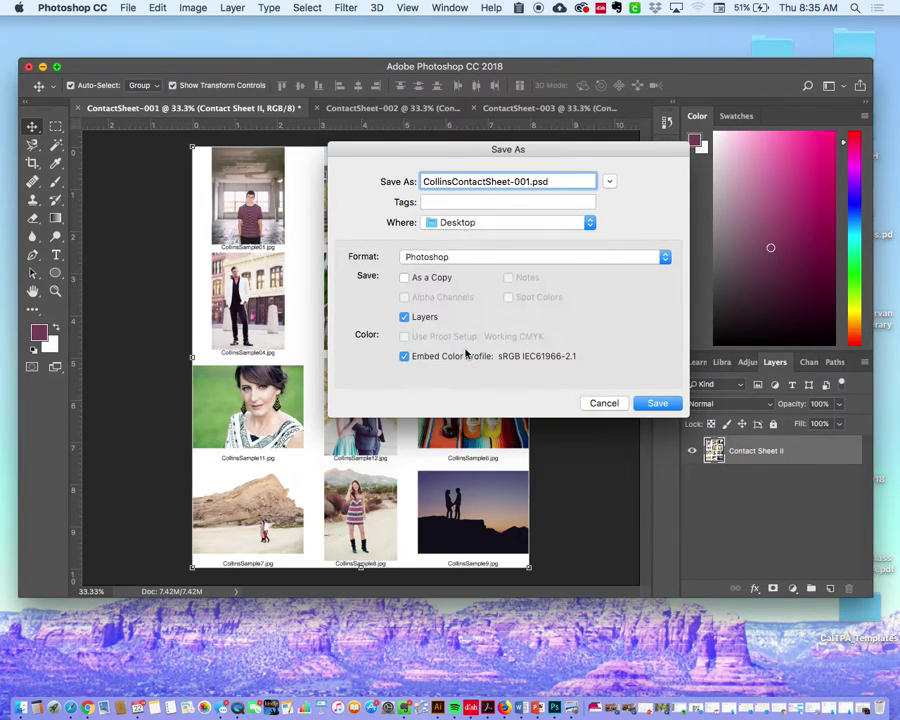
{"action": "left_click", "coordinate": [468, 224]}
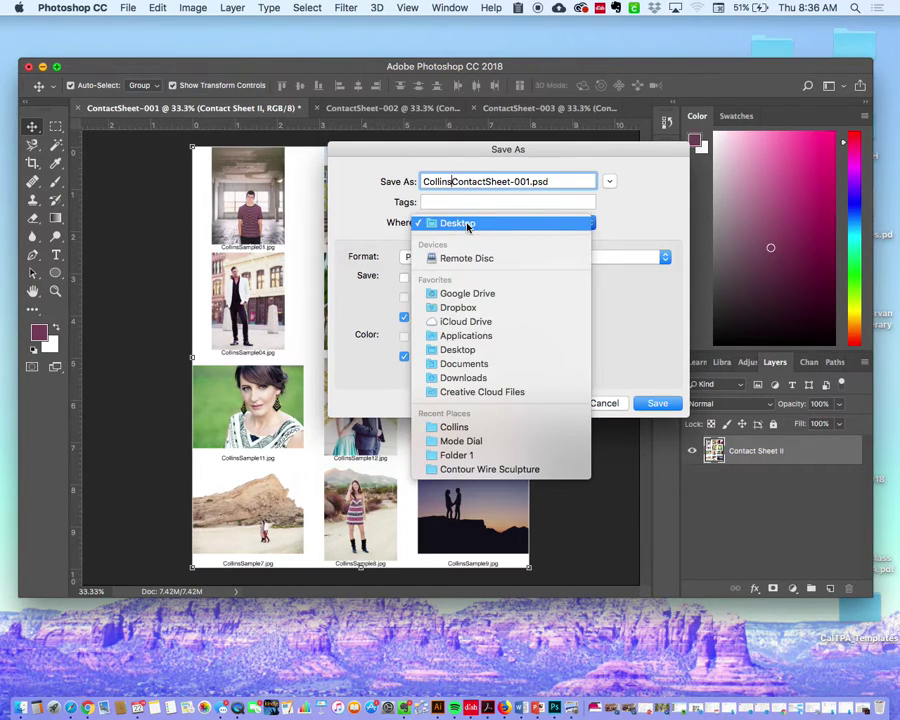
{"action": "left_click", "coordinate": [628, 178]}
{"action": "left_click", "coordinate": [612, 181]}
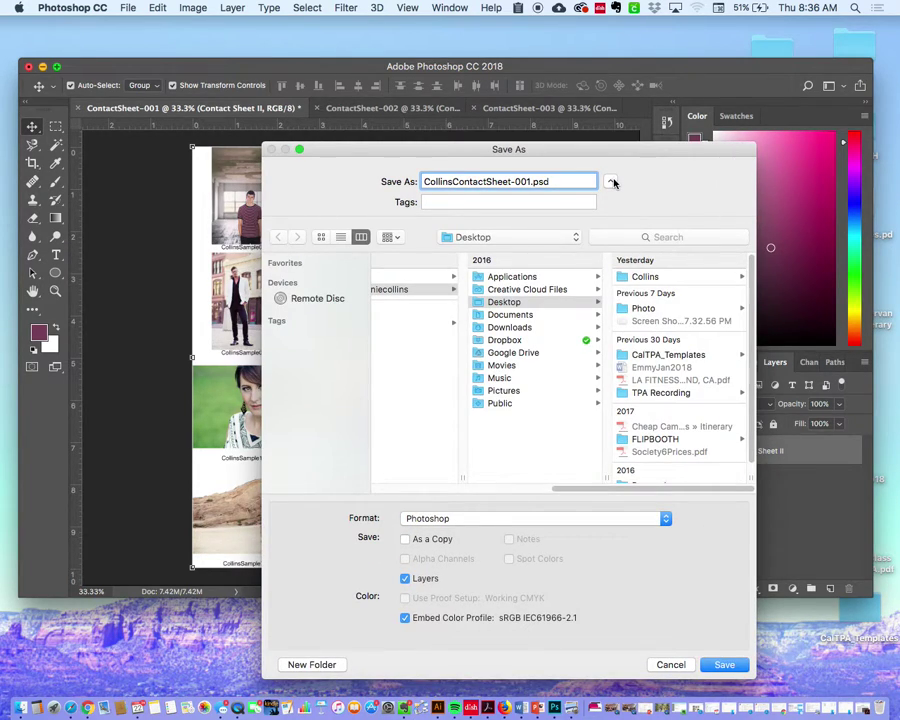
{"action": "left_click", "coordinate": [503, 302]}
{"action": "left_click", "coordinate": [643, 277]}
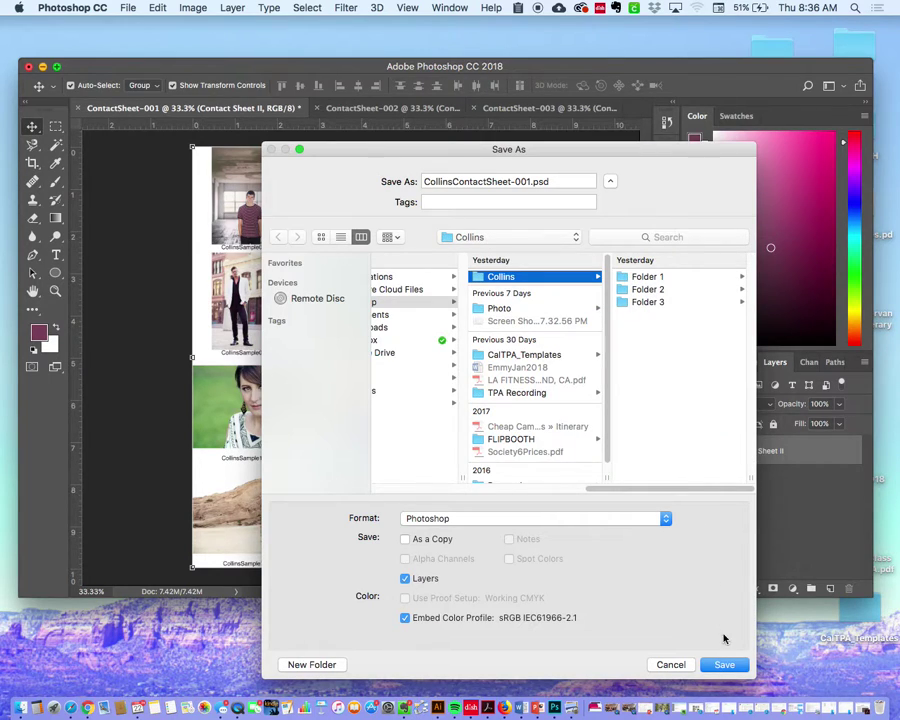
Step: Save the first contact sheet in JPEG format with Maximum quality (12)
{"action": "left_click", "coordinate": [535, 520]}
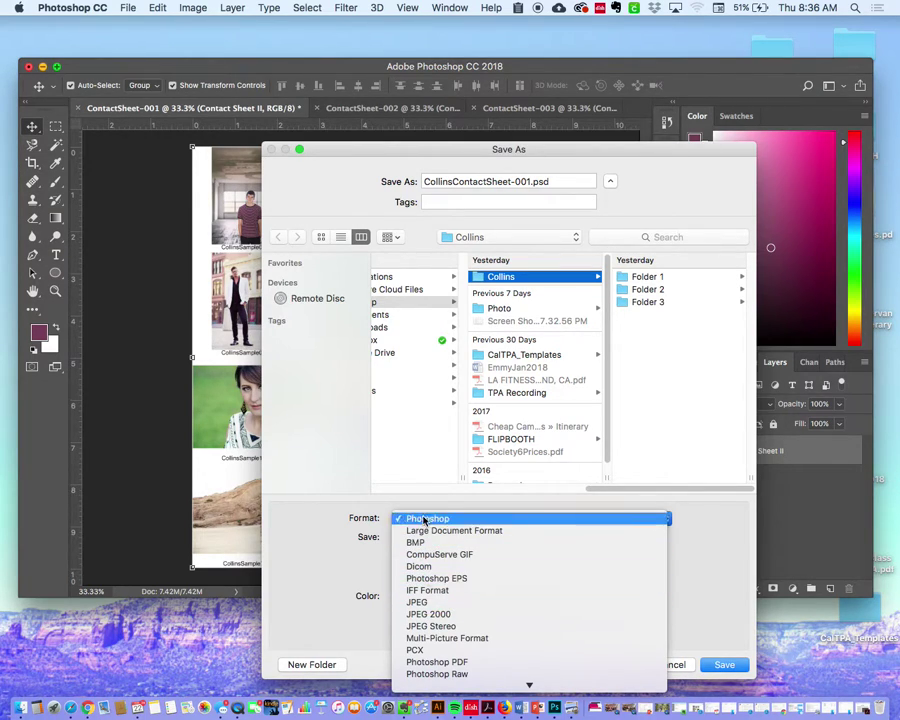
{"action": "left_click", "coordinate": [428, 602]}
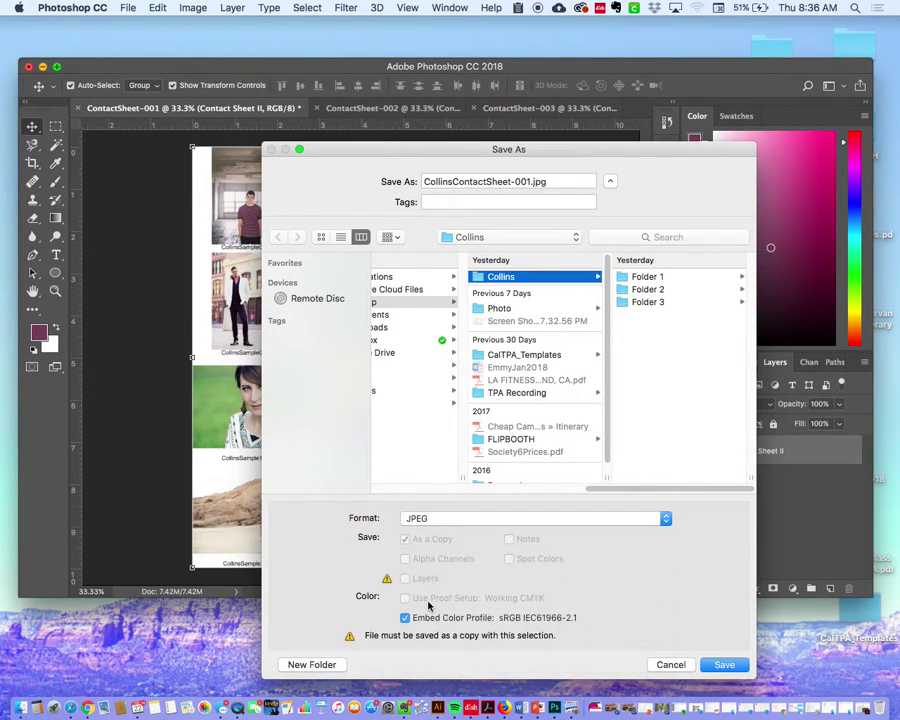
{"action": "left_click", "coordinate": [737, 665]}
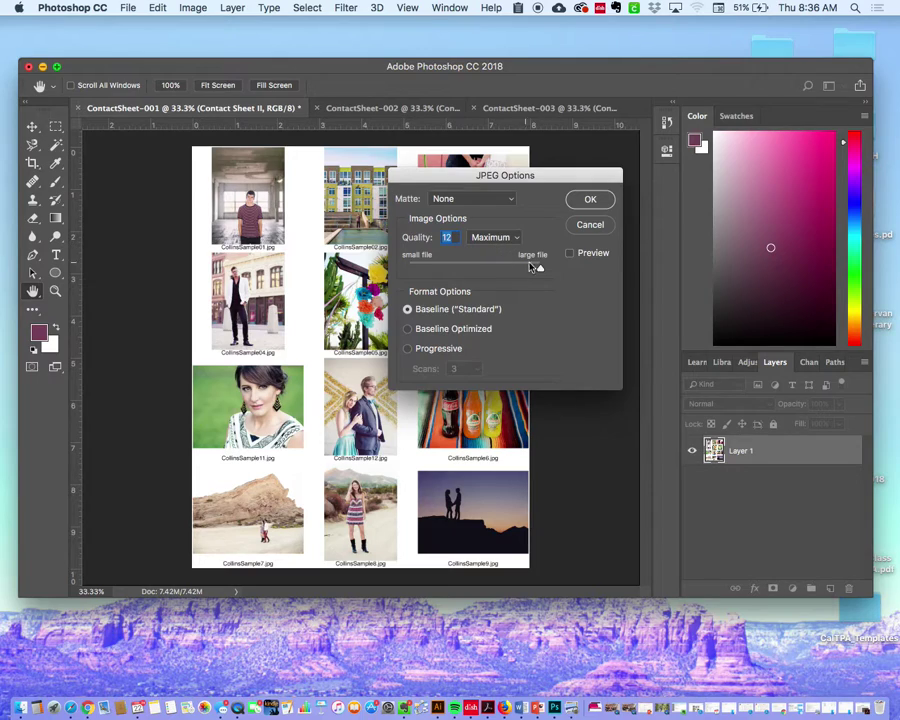
{"action": "left_click", "coordinate": [549, 270]}
{"action": "mouse_move", "coordinate": [543, 271]}
{"action": "left_mouse_down"}
{"action": "mouse_move", "coordinate": [452, 268]}
{"action": "mouse_move", "coordinate": [556, 269]}
{"action": "left_mouse_up"}
{"action": "left_click", "coordinate": [590, 202]}
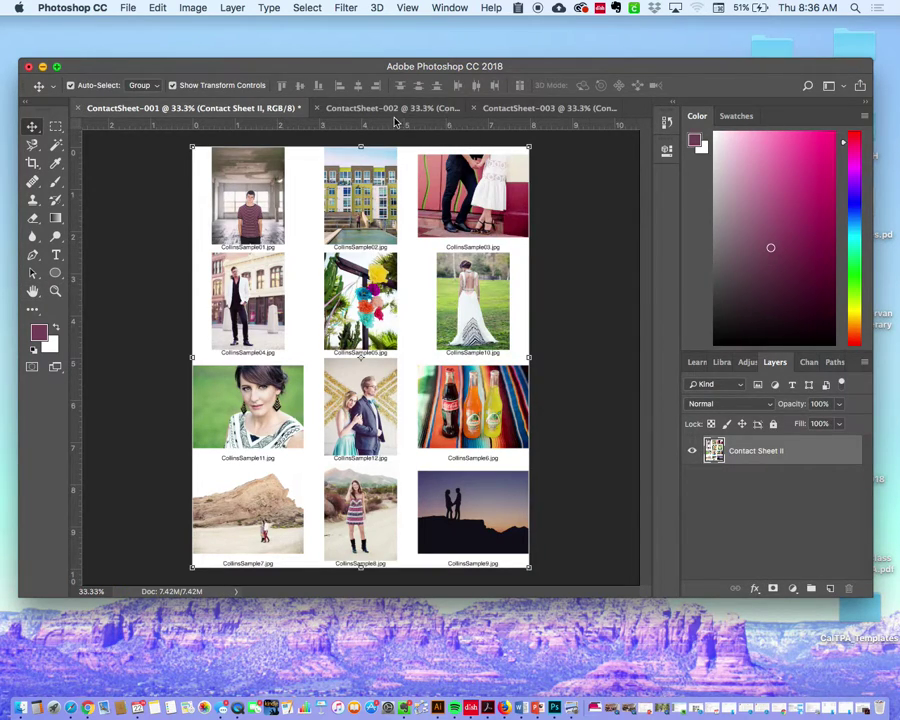
Step: Save ContactSheet-002 in the Collins folder as a JPEG named CollinsContactSheet-002 with Maximum quality (12)
{"action": "left_click", "coordinate": [356, 109]}
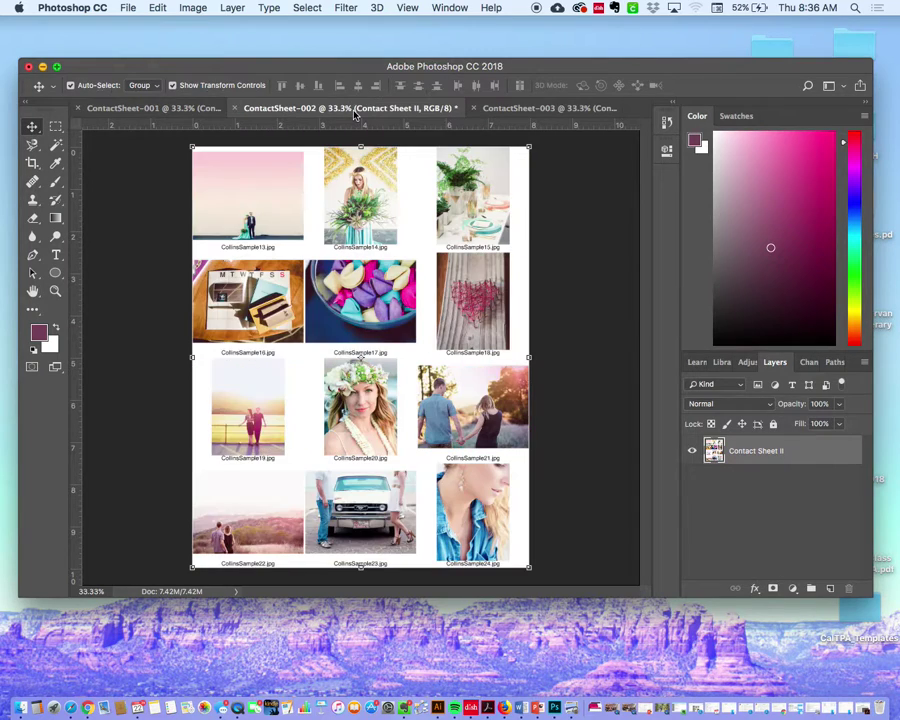
{"action": "left_click", "coordinate": [128, 7]}
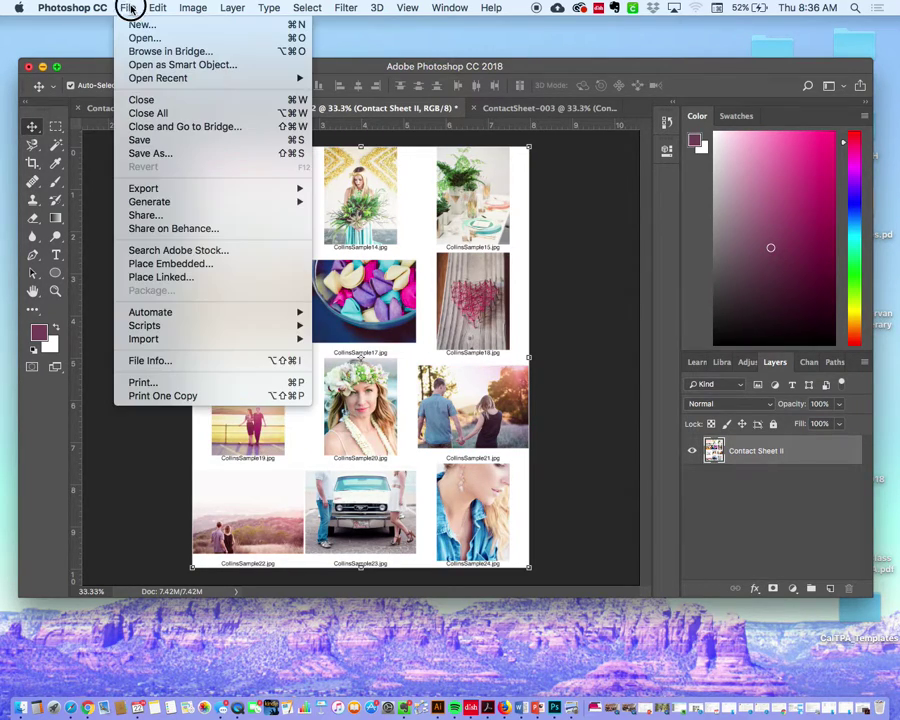
{"action": "left_click", "coordinate": [148, 140]}
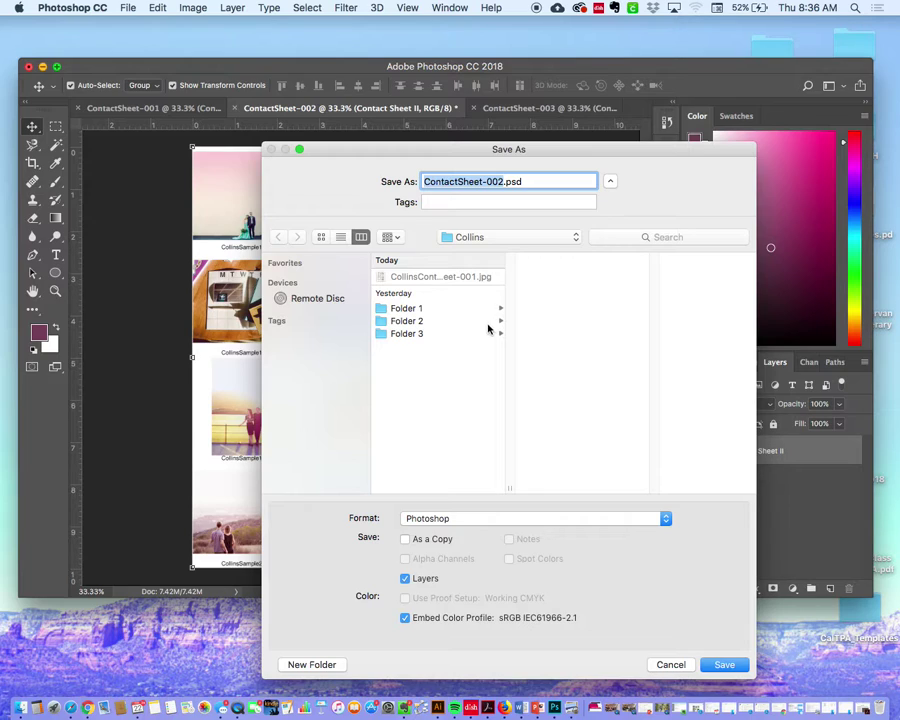
{"action": "left_click", "coordinate": [425, 182]}
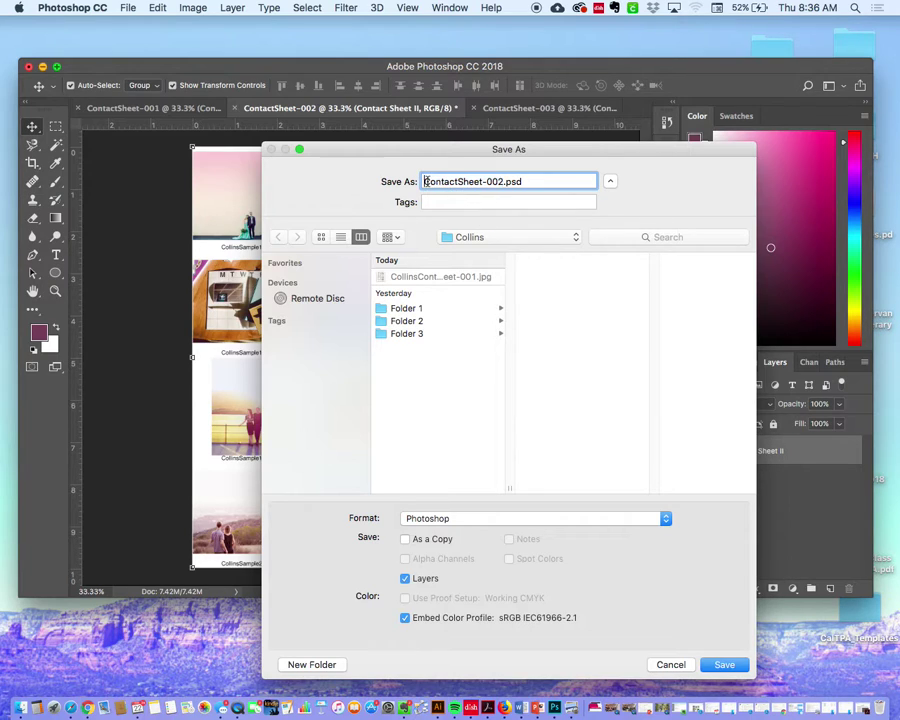
{"action": "type", "text": "Collins"}
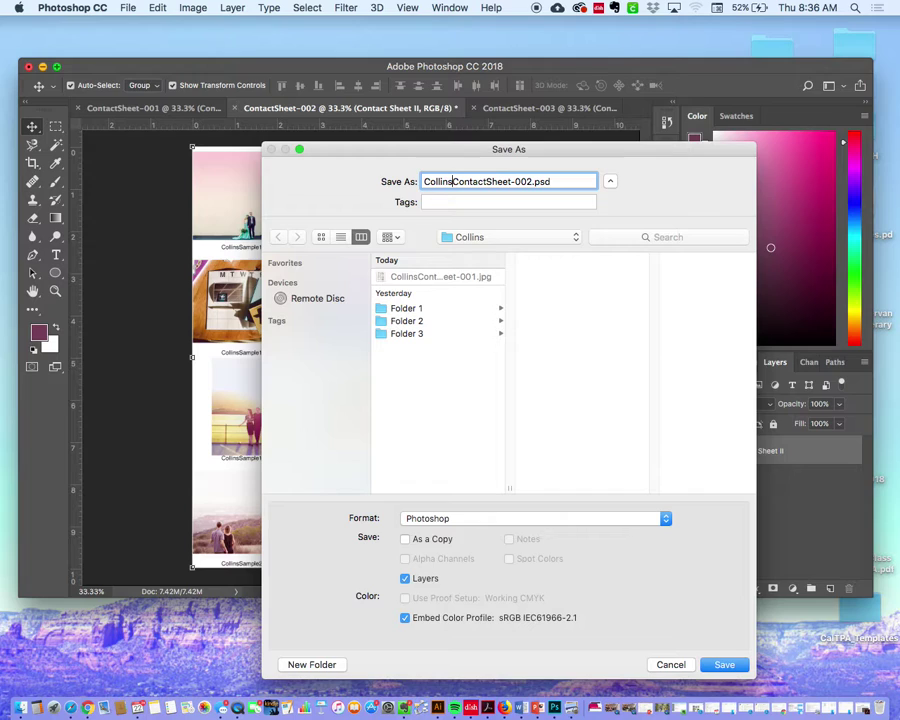
{"action": "left_click", "coordinate": [492, 518]}
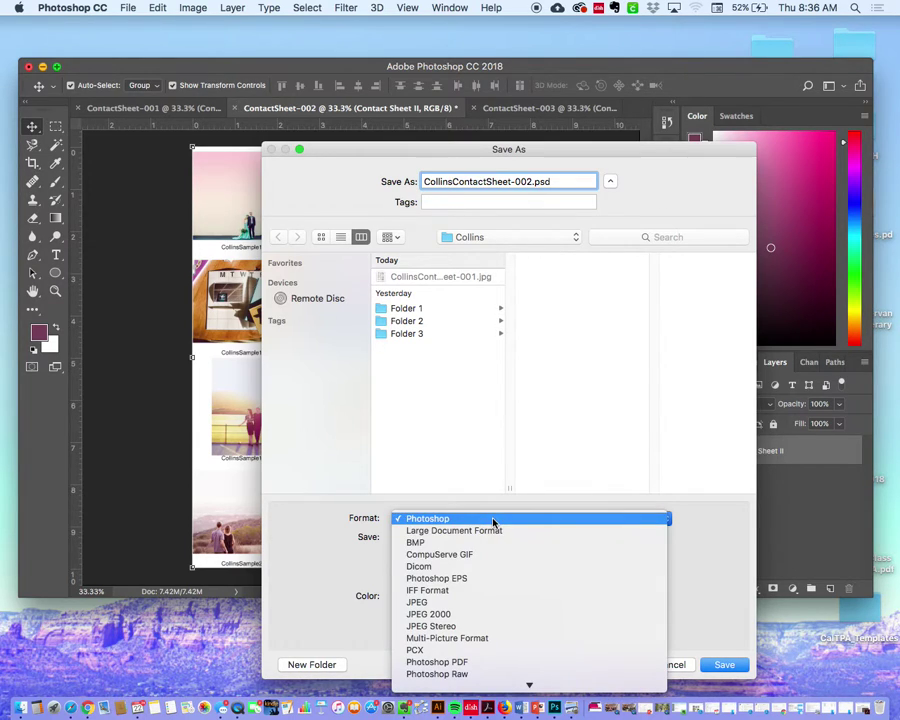
{"action": "left_click", "coordinate": [462, 604]}
{"action": "left_click", "coordinate": [716, 664]}
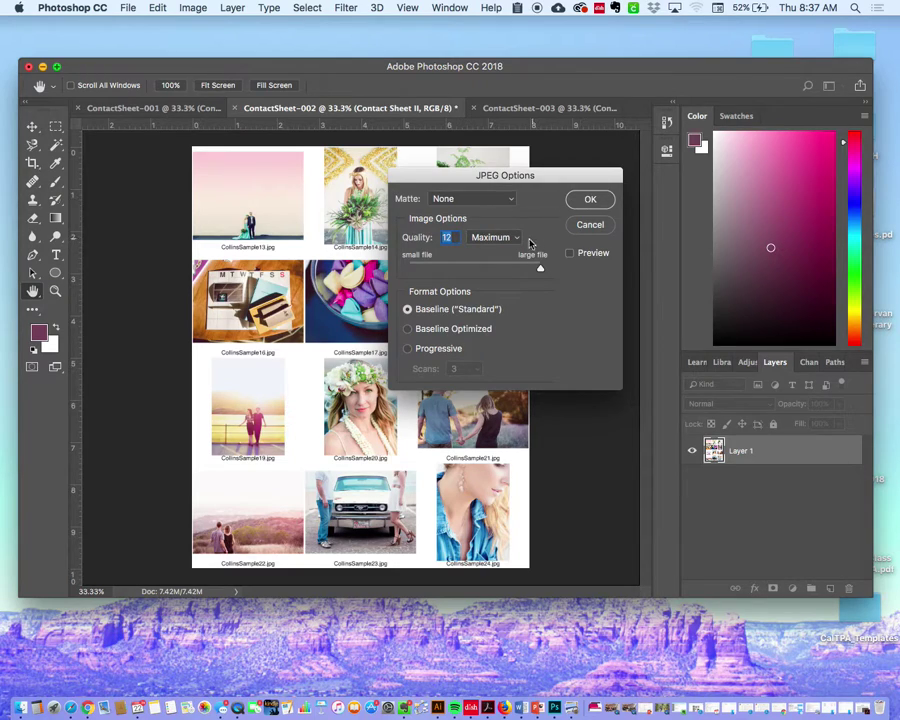
{"action": "left_click", "coordinate": [590, 199]}
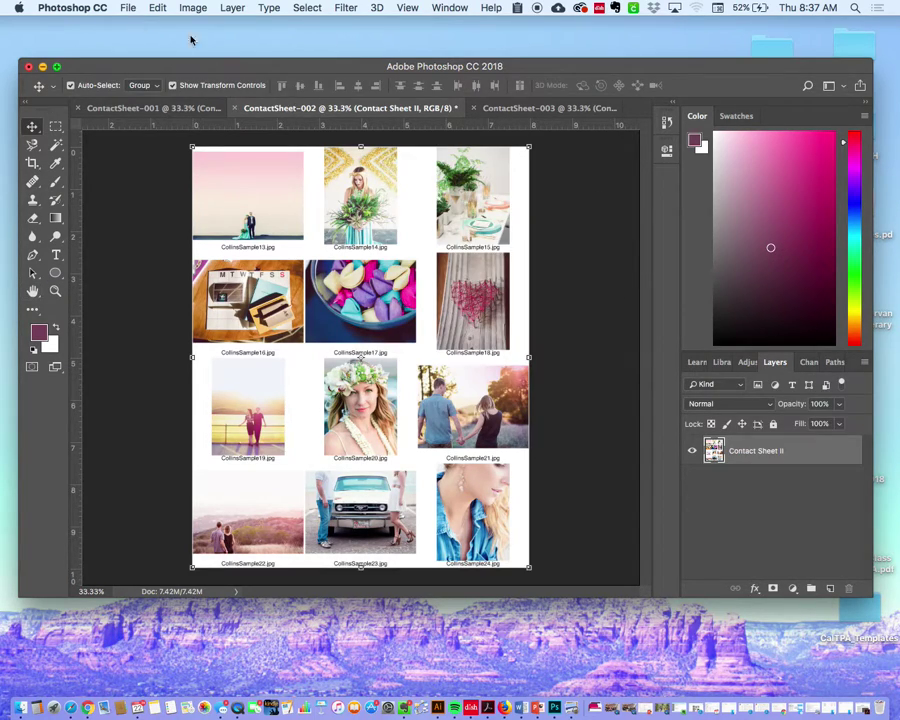
Step: Save ContactSheet-003 in the Collins folder as a JPEG named CollinsContactSheet-003 with Maximum quality (12)
{"action": "left_click", "coordinate": [537, 108]}
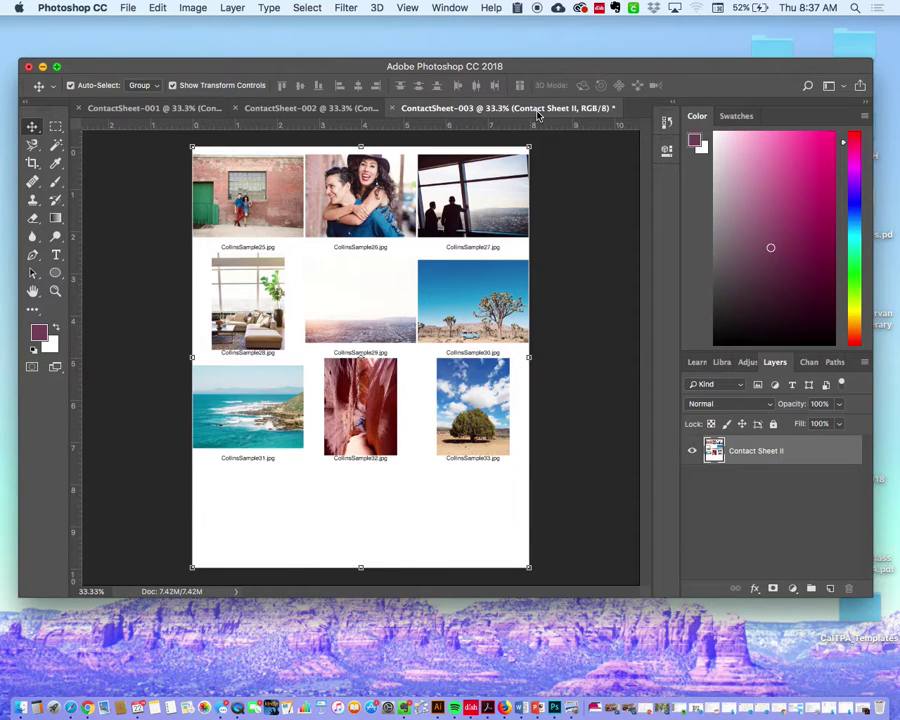
{"action": "left_click", "coordinate": [128, 7]}
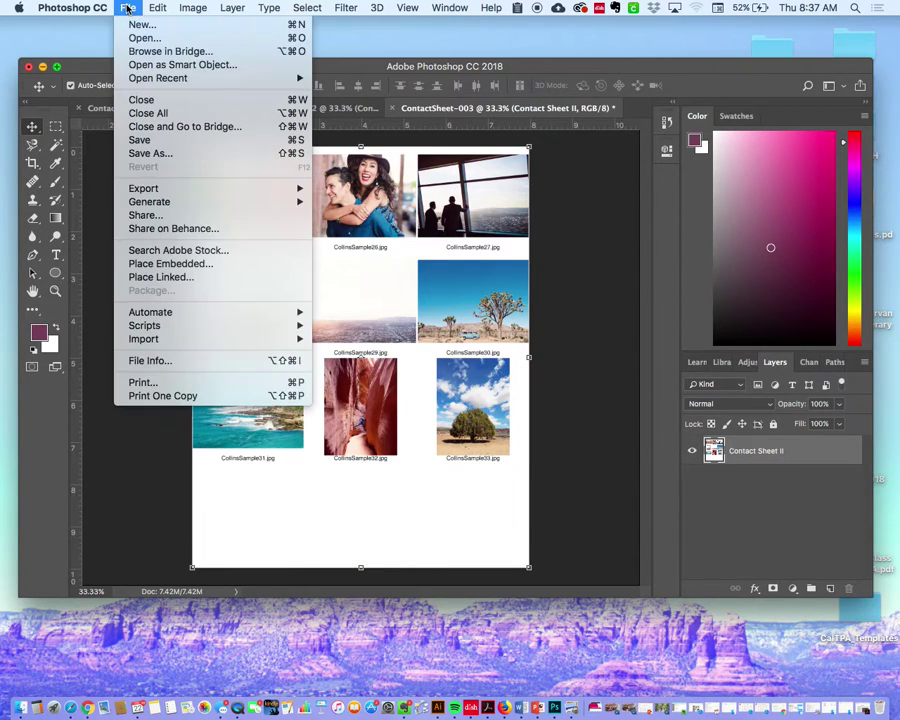
{"action": "left_click", "coordinate": [137, 148]}
{"action": "left_click", "coordinate": [425, 181]}
{"action": "type", "text": "CollinsContactSheet-003.psd"}
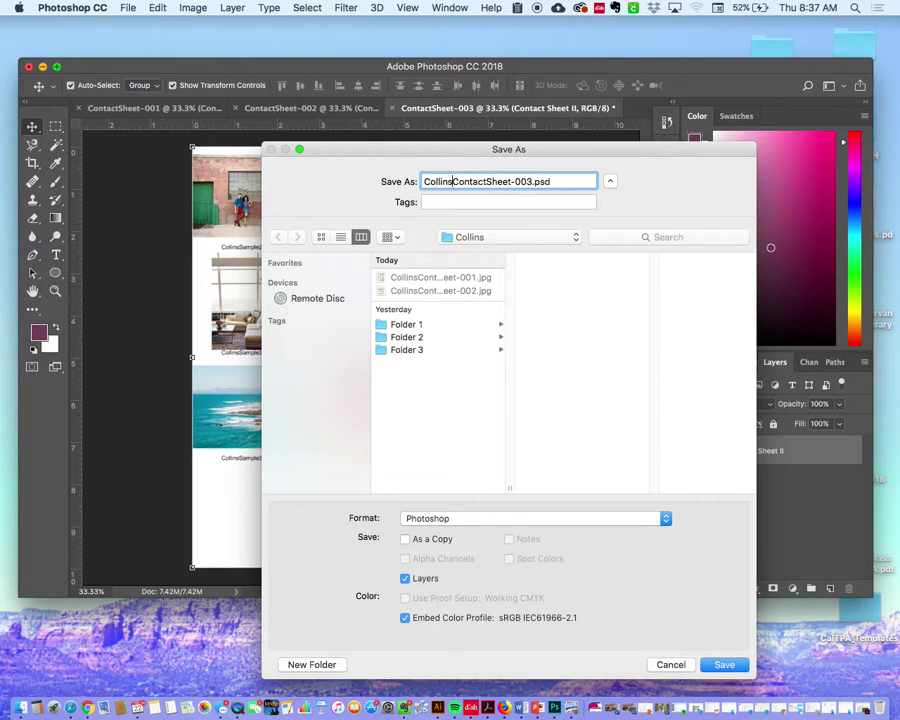
{"action": "left_click", "coordinate": [478, 518]}
{"action": "left_click", "coordinate": [460, 603]}
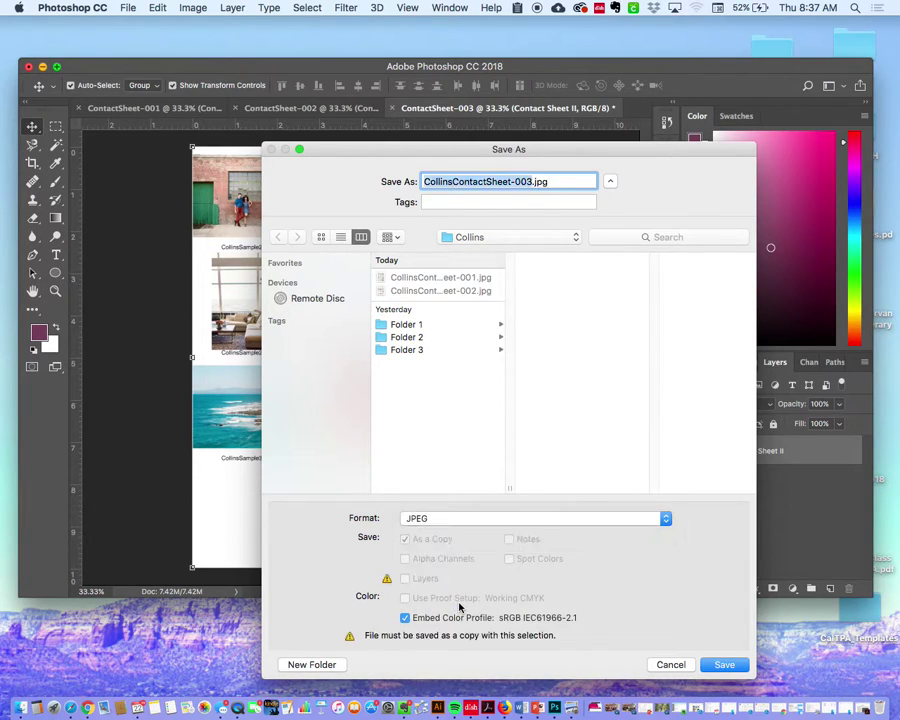
{"action": "left_click", "coordinate": [712, 660]}
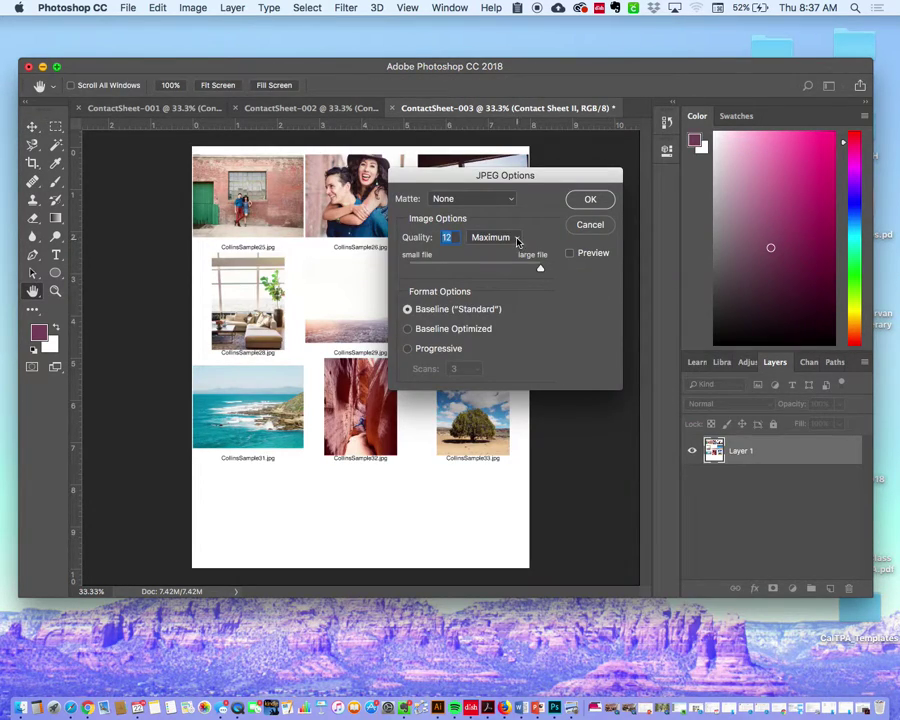
{"action": "left_click", "coordinate": [600, 199]}
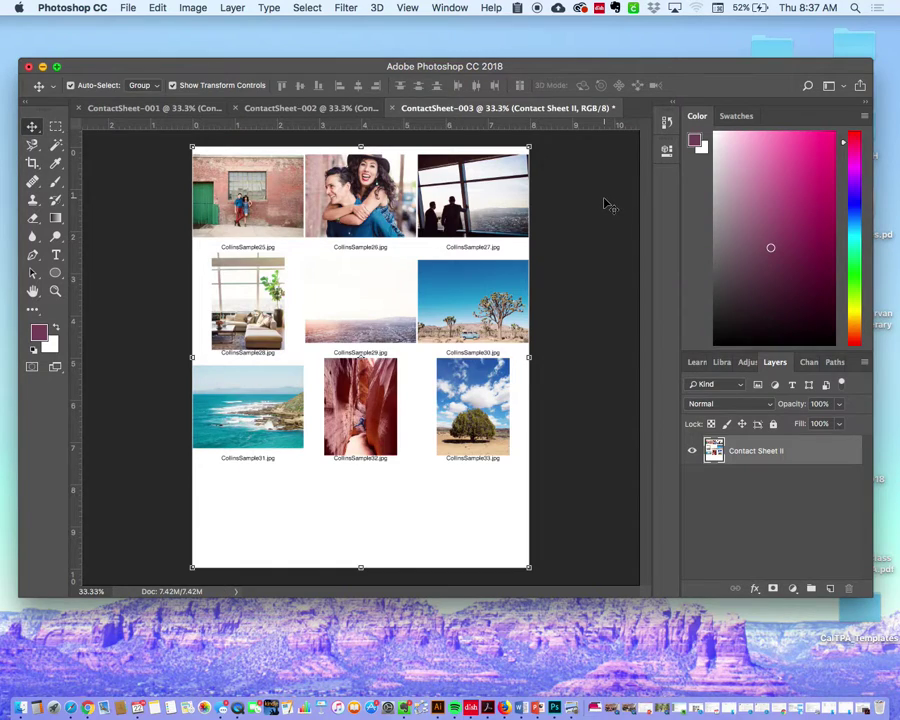